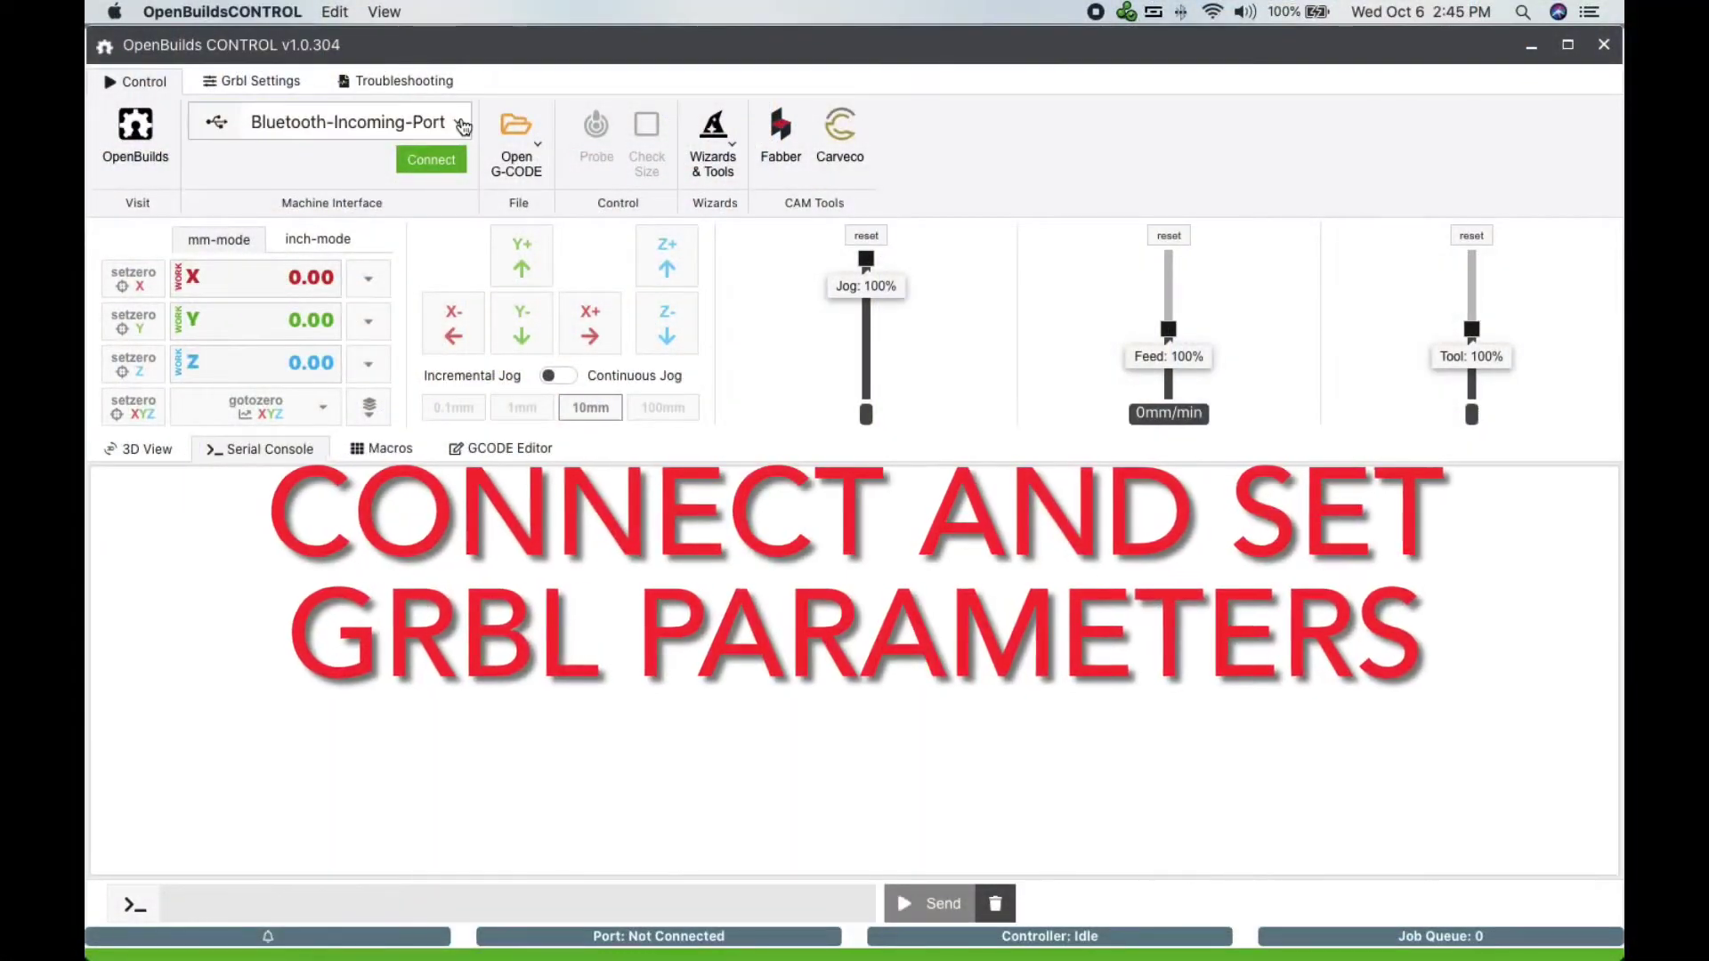
Connect to the CNC on the FTDI USB to Serial port so Grbl 1.1g is detected.
left_click(462, 123)
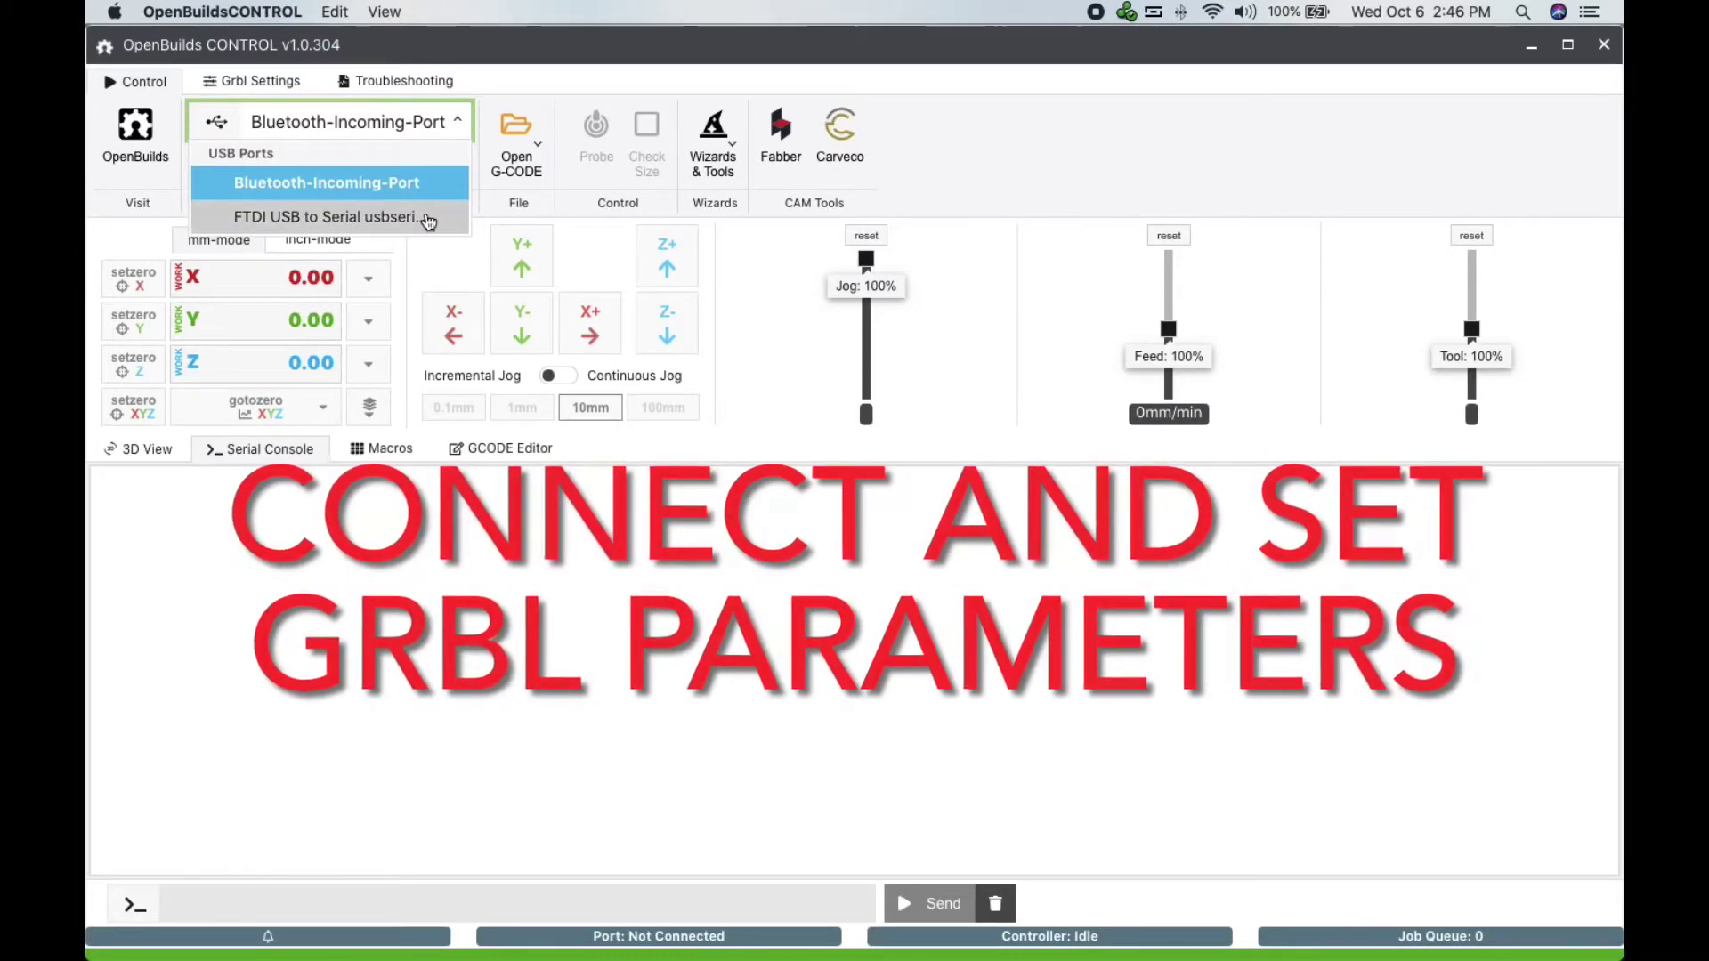
left_click(432, 217)
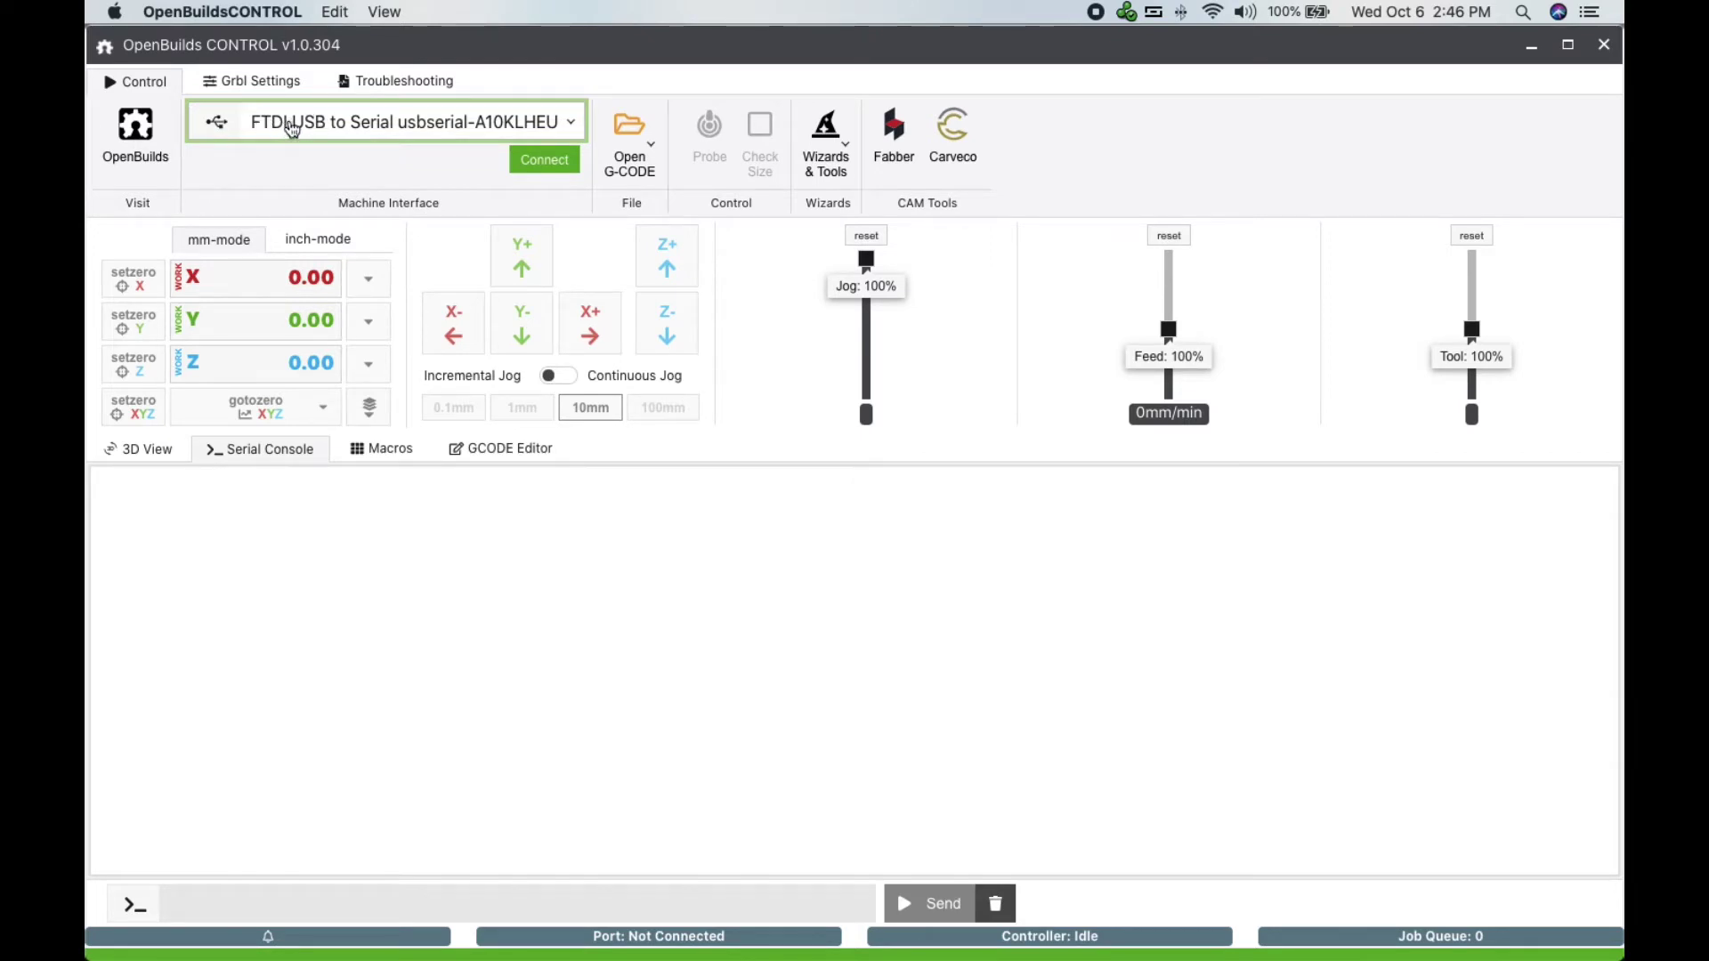
left_click(522, 162)
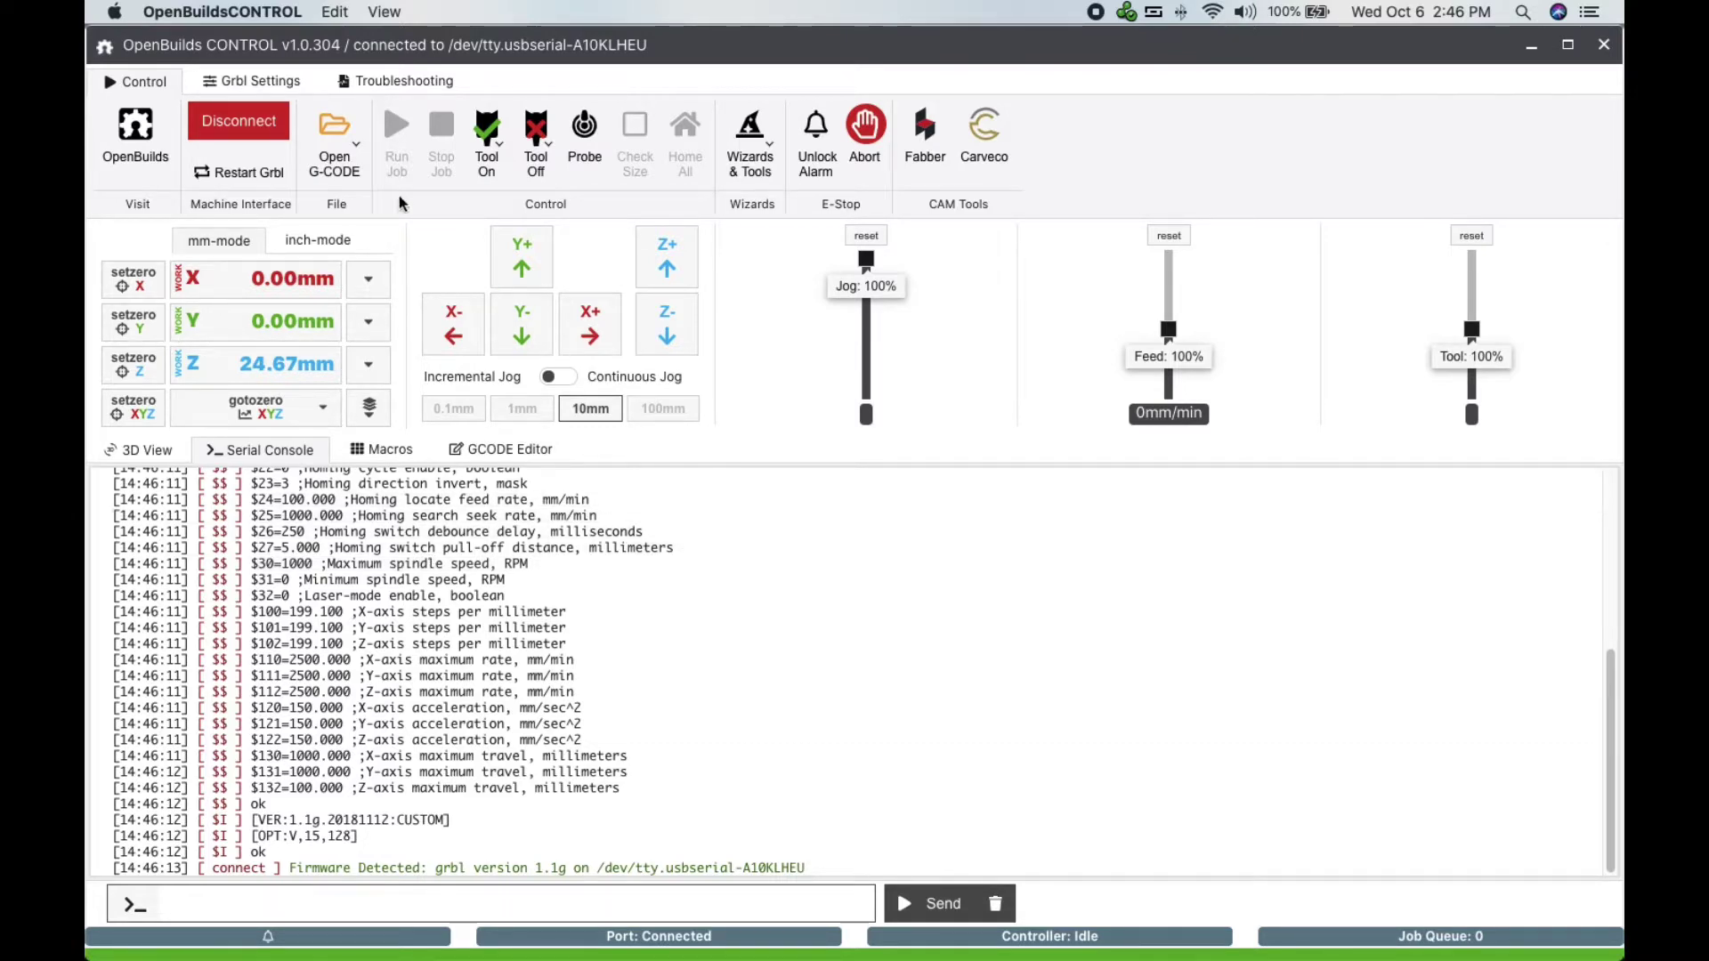
In Grbl Settings, enable Limit Switches Installed and load the OpenBuilds LEAD 1515 preset.
left_click(289, 88)
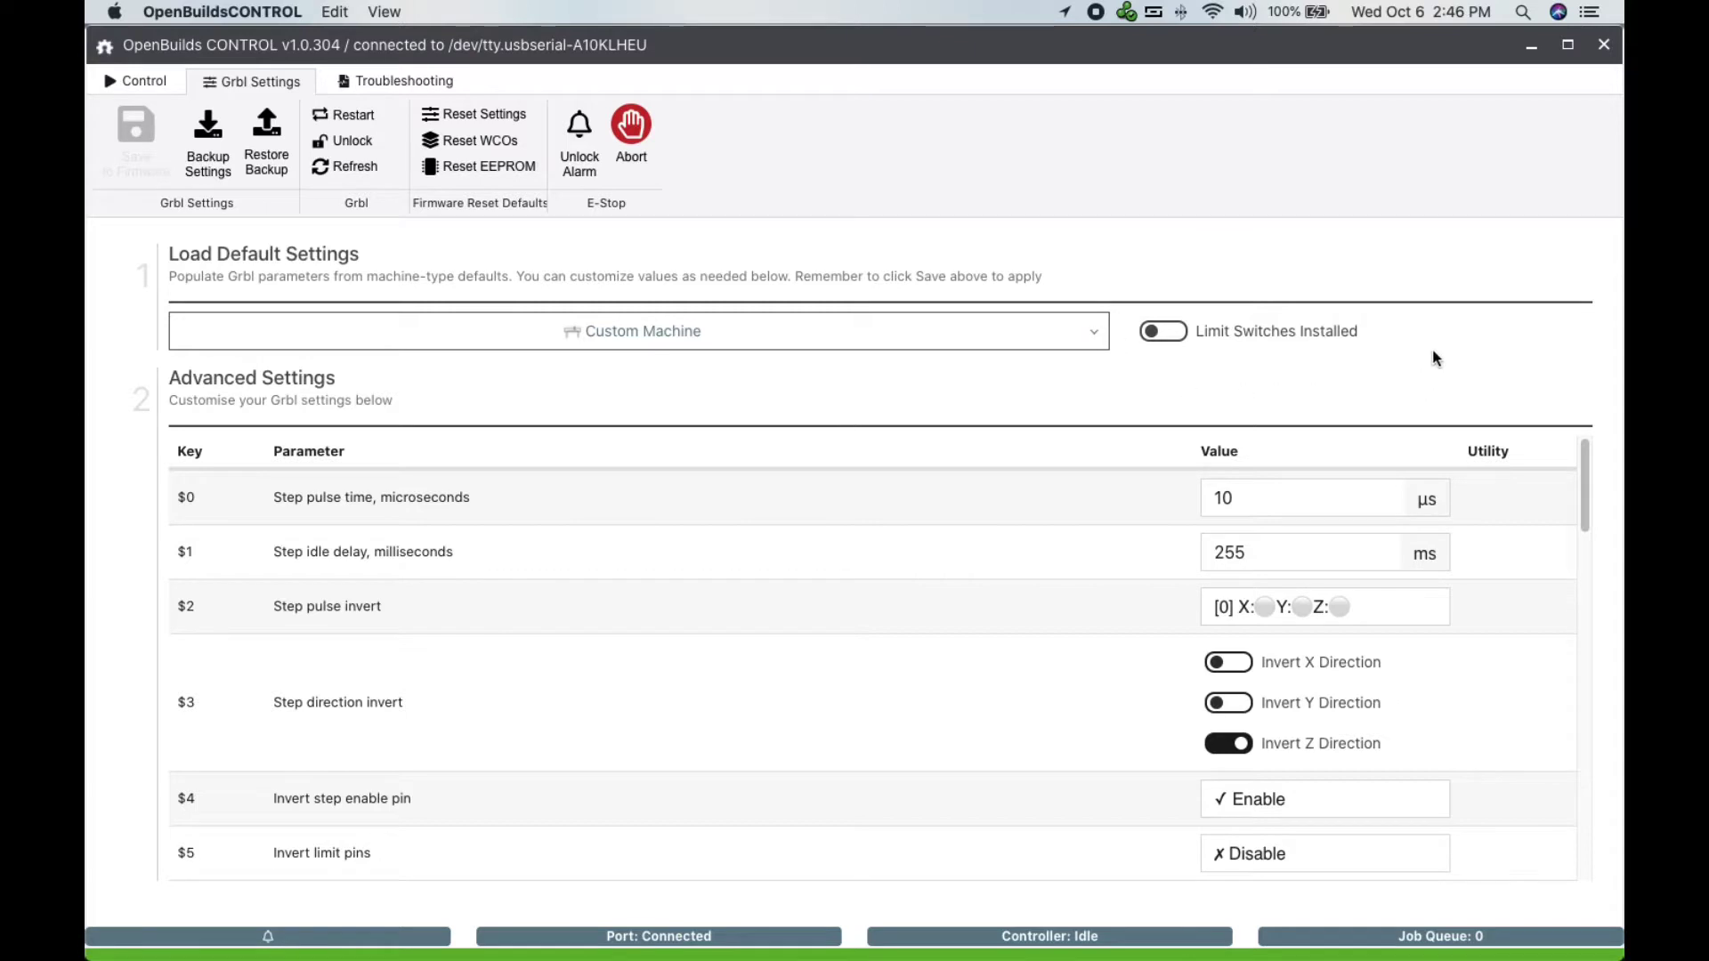
left_click(1168, 335)
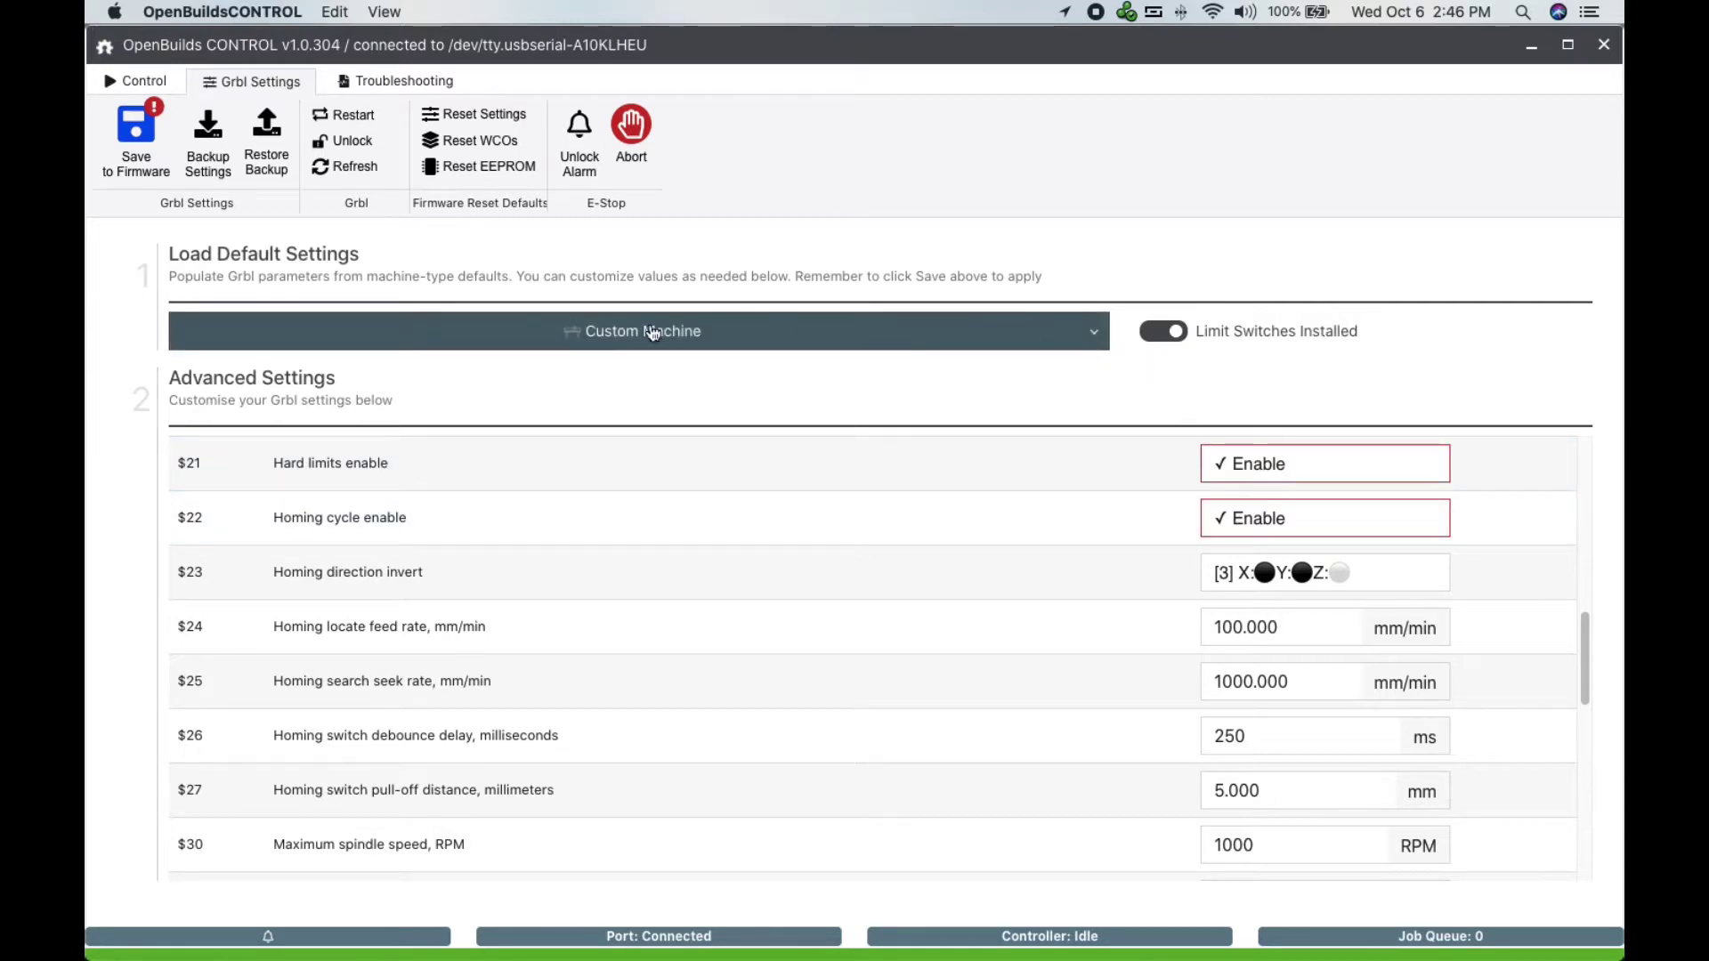
left_click(1090, 342)
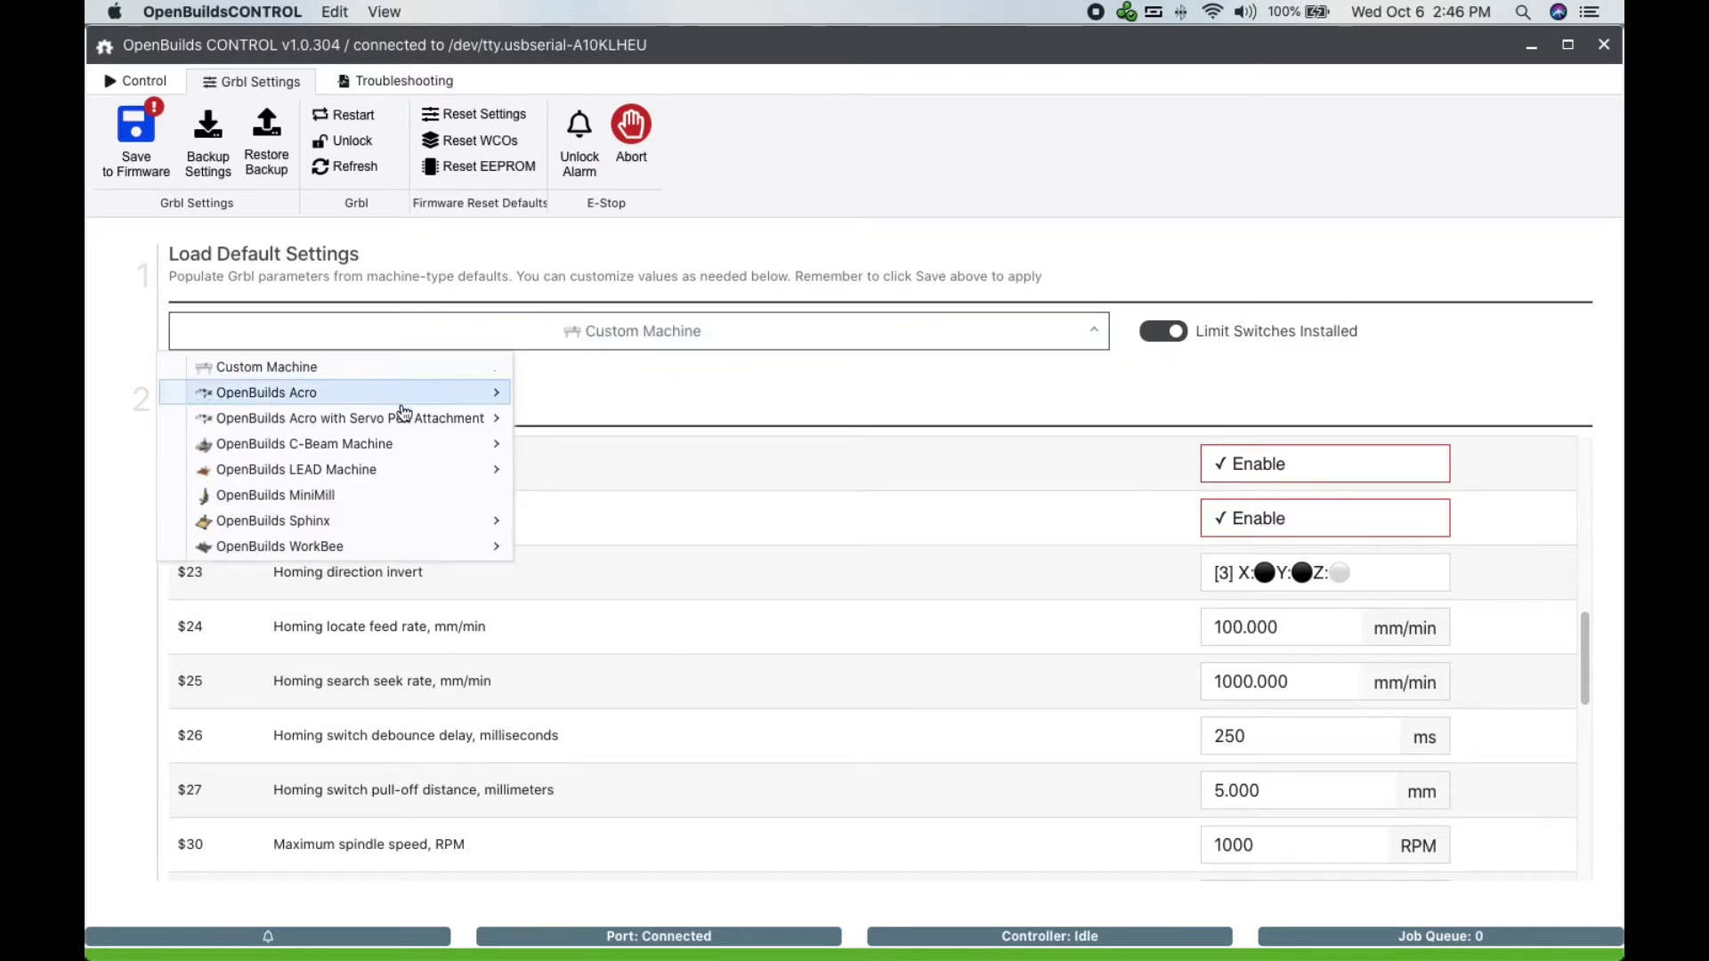
left_click(390, 476)
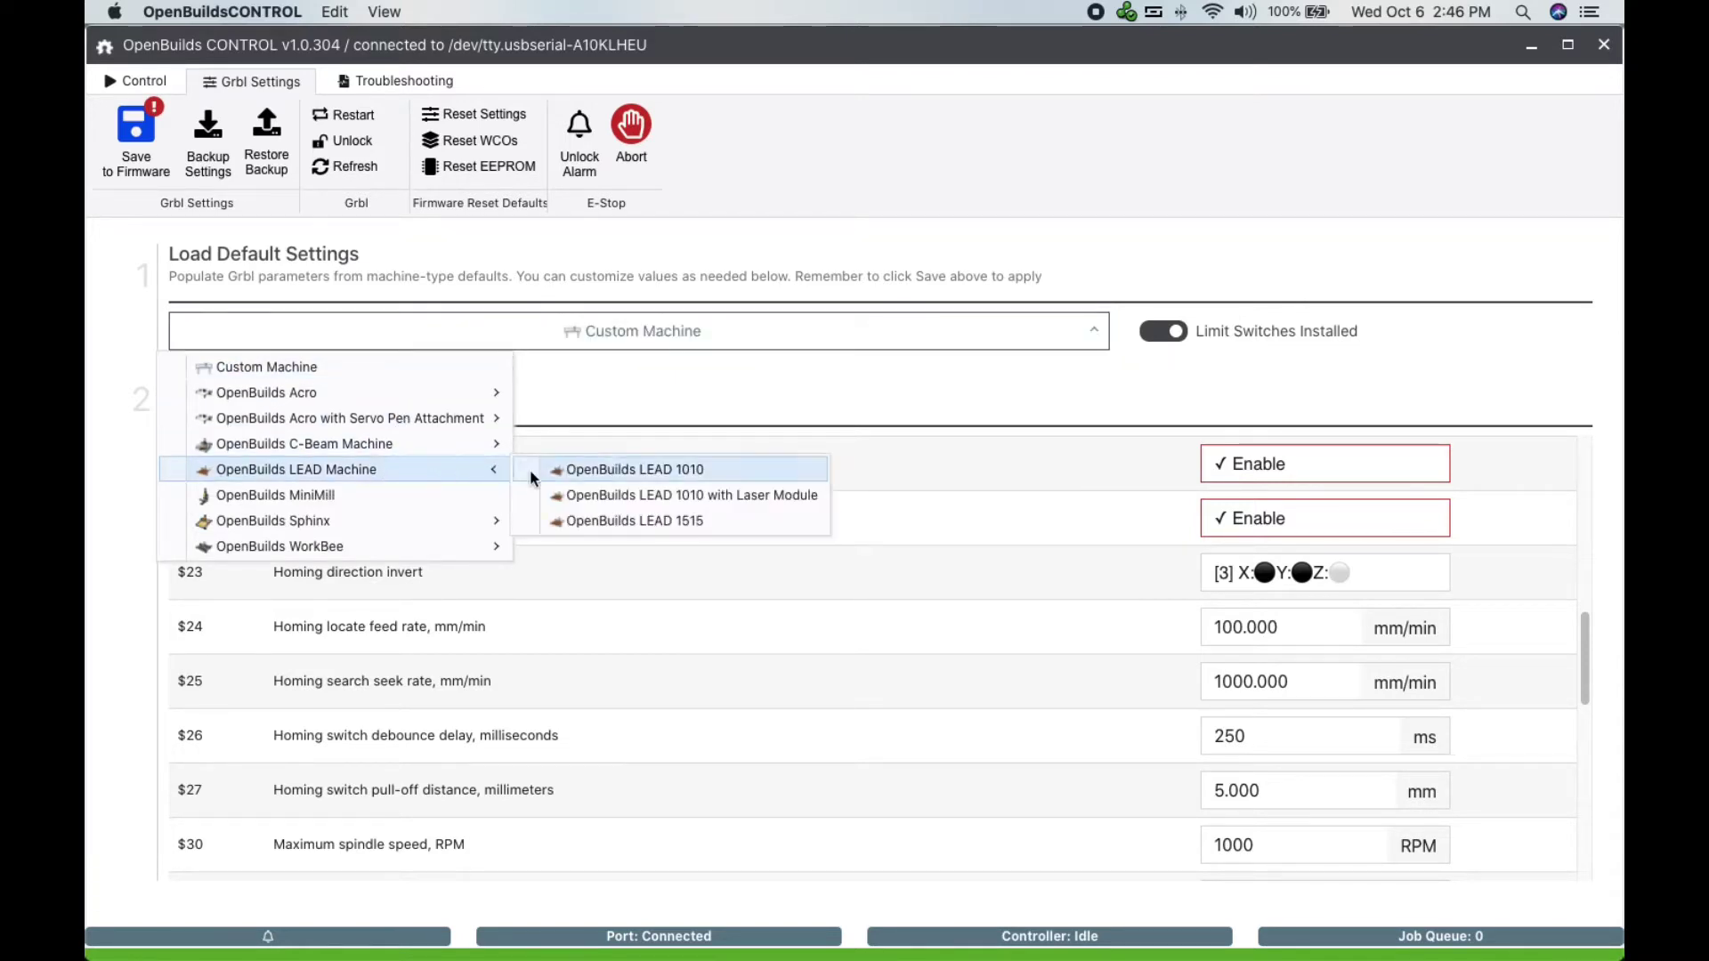
left_click(620, 523)
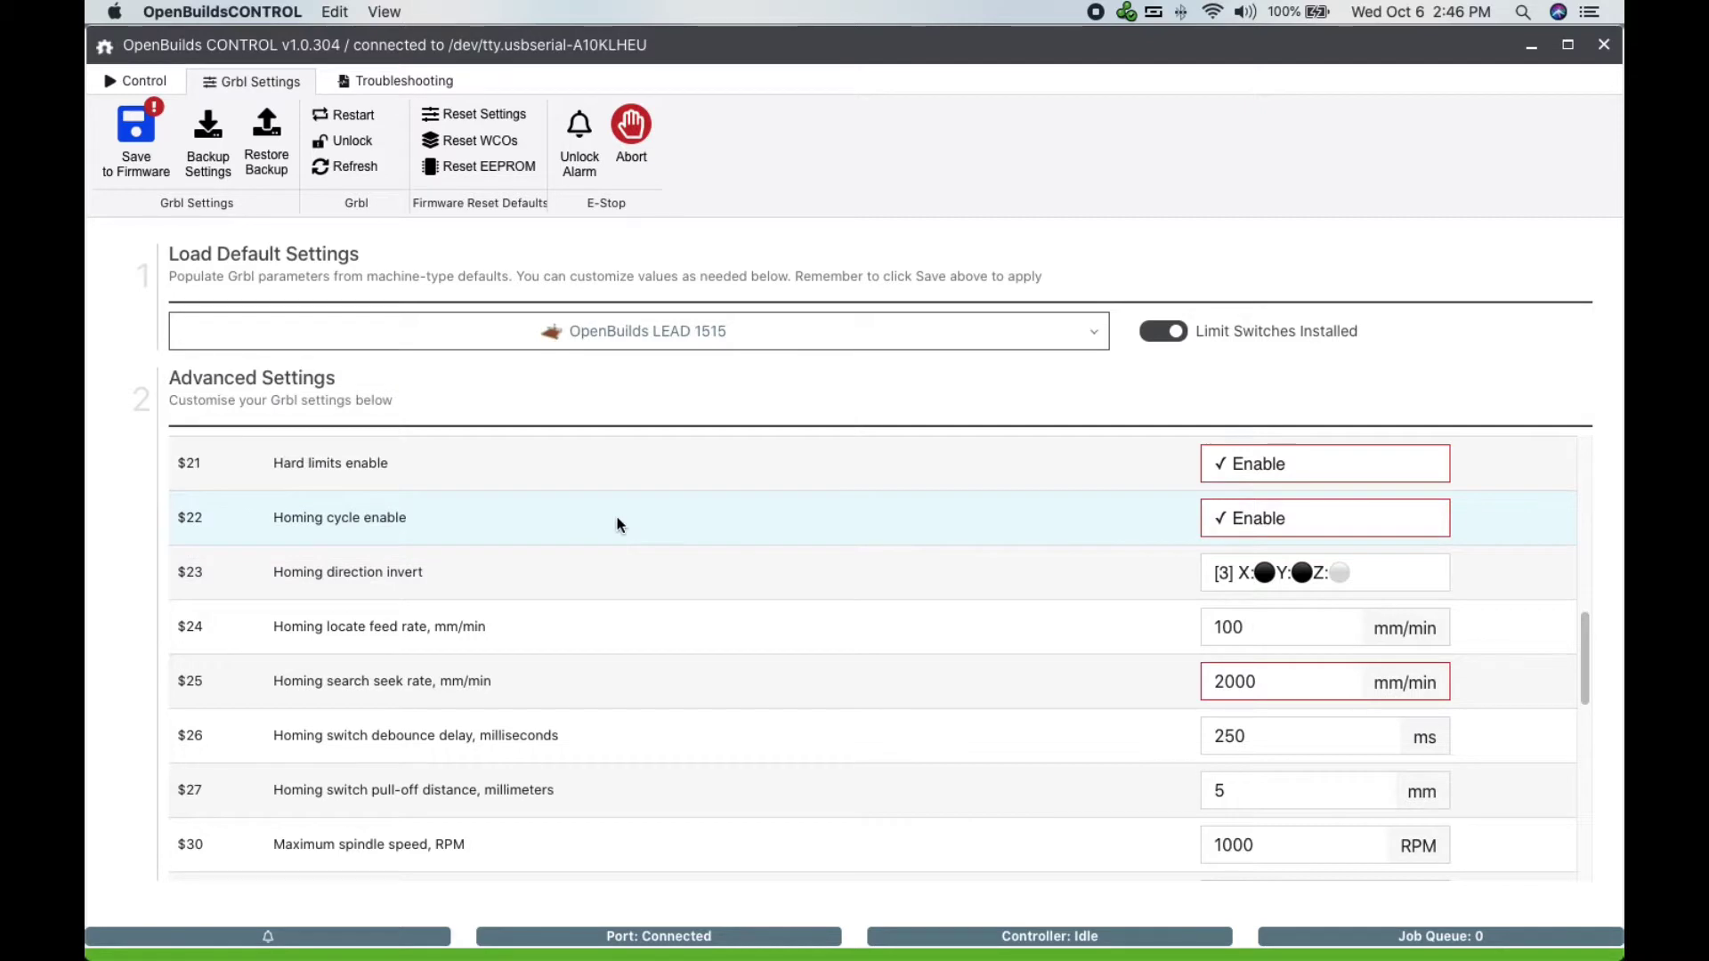
Review the loaded values, save them to firmware and reset the controller.
scroll(803, 512, "down", 3)
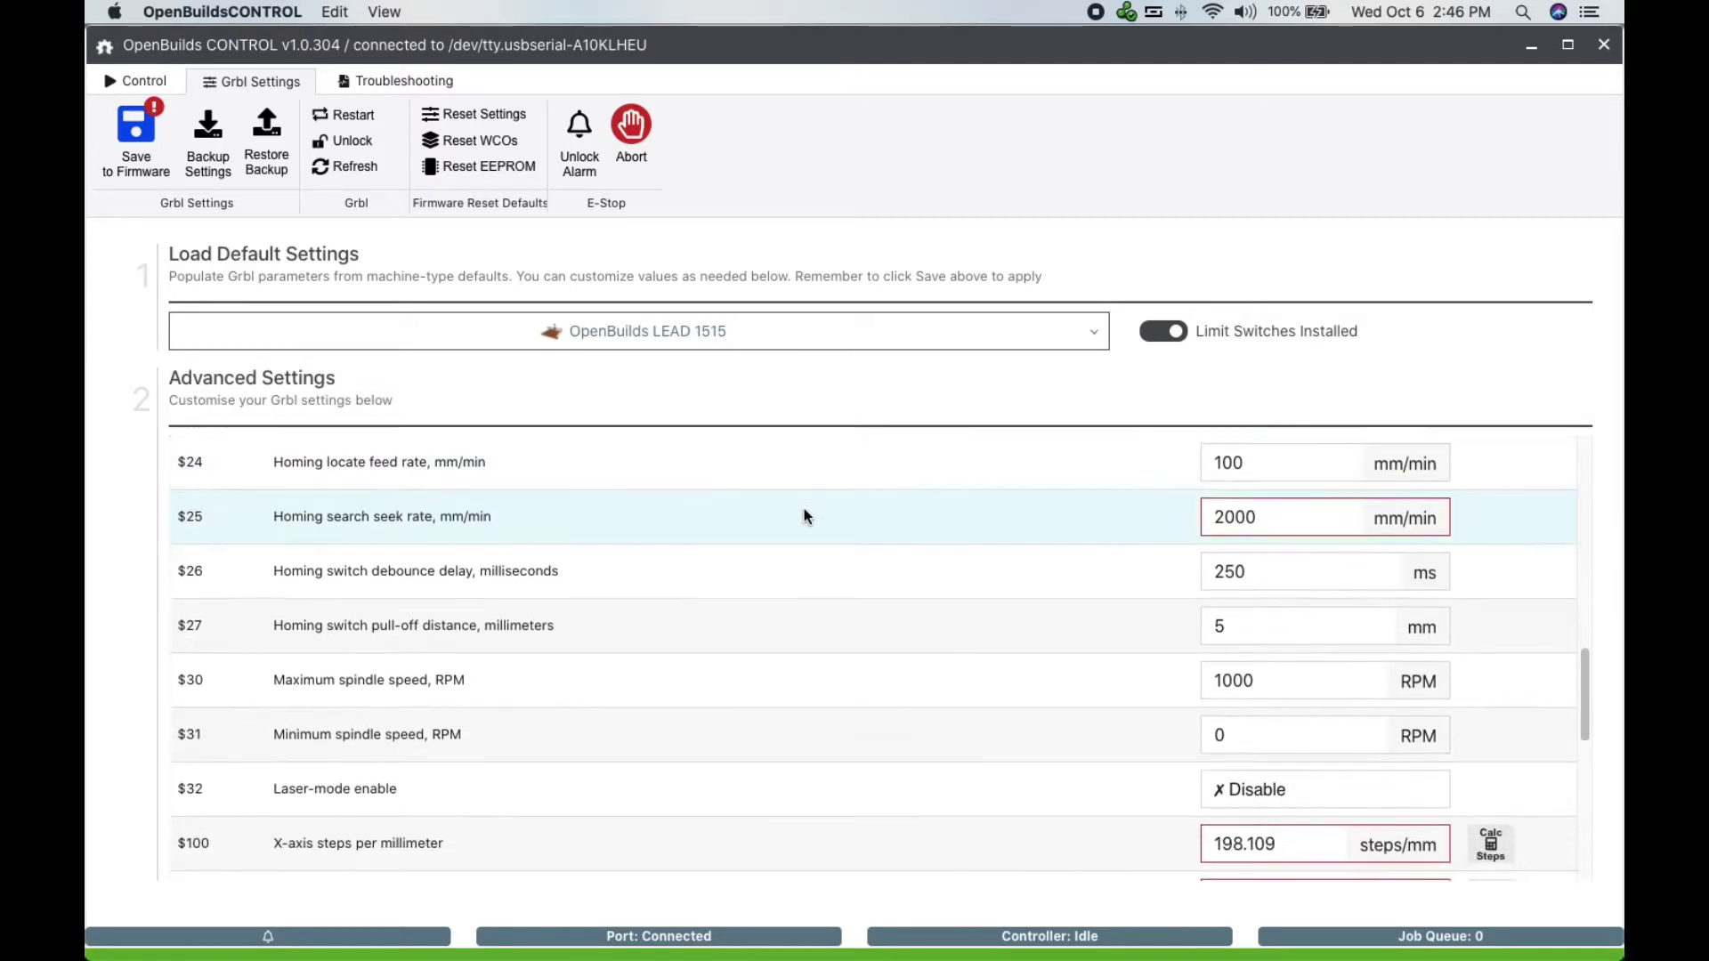
scroll(804, 516, "down", 1)
scroll(806, 531, "down", 4)
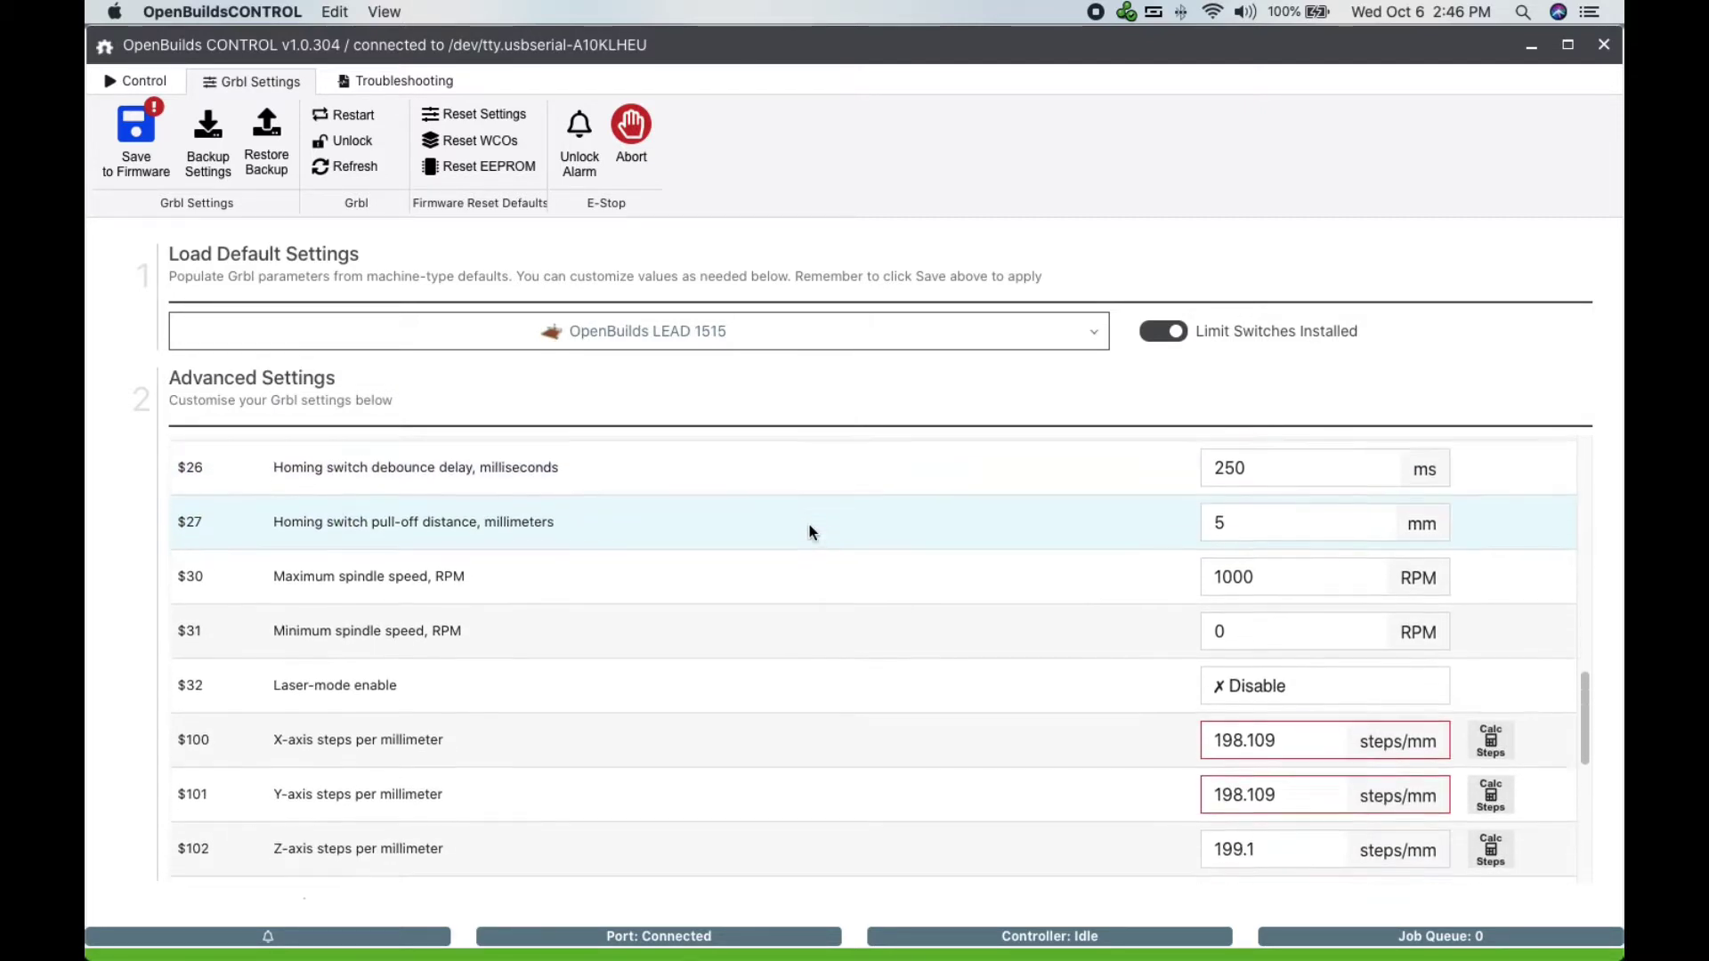
scroll(808, 531, "down", 5)
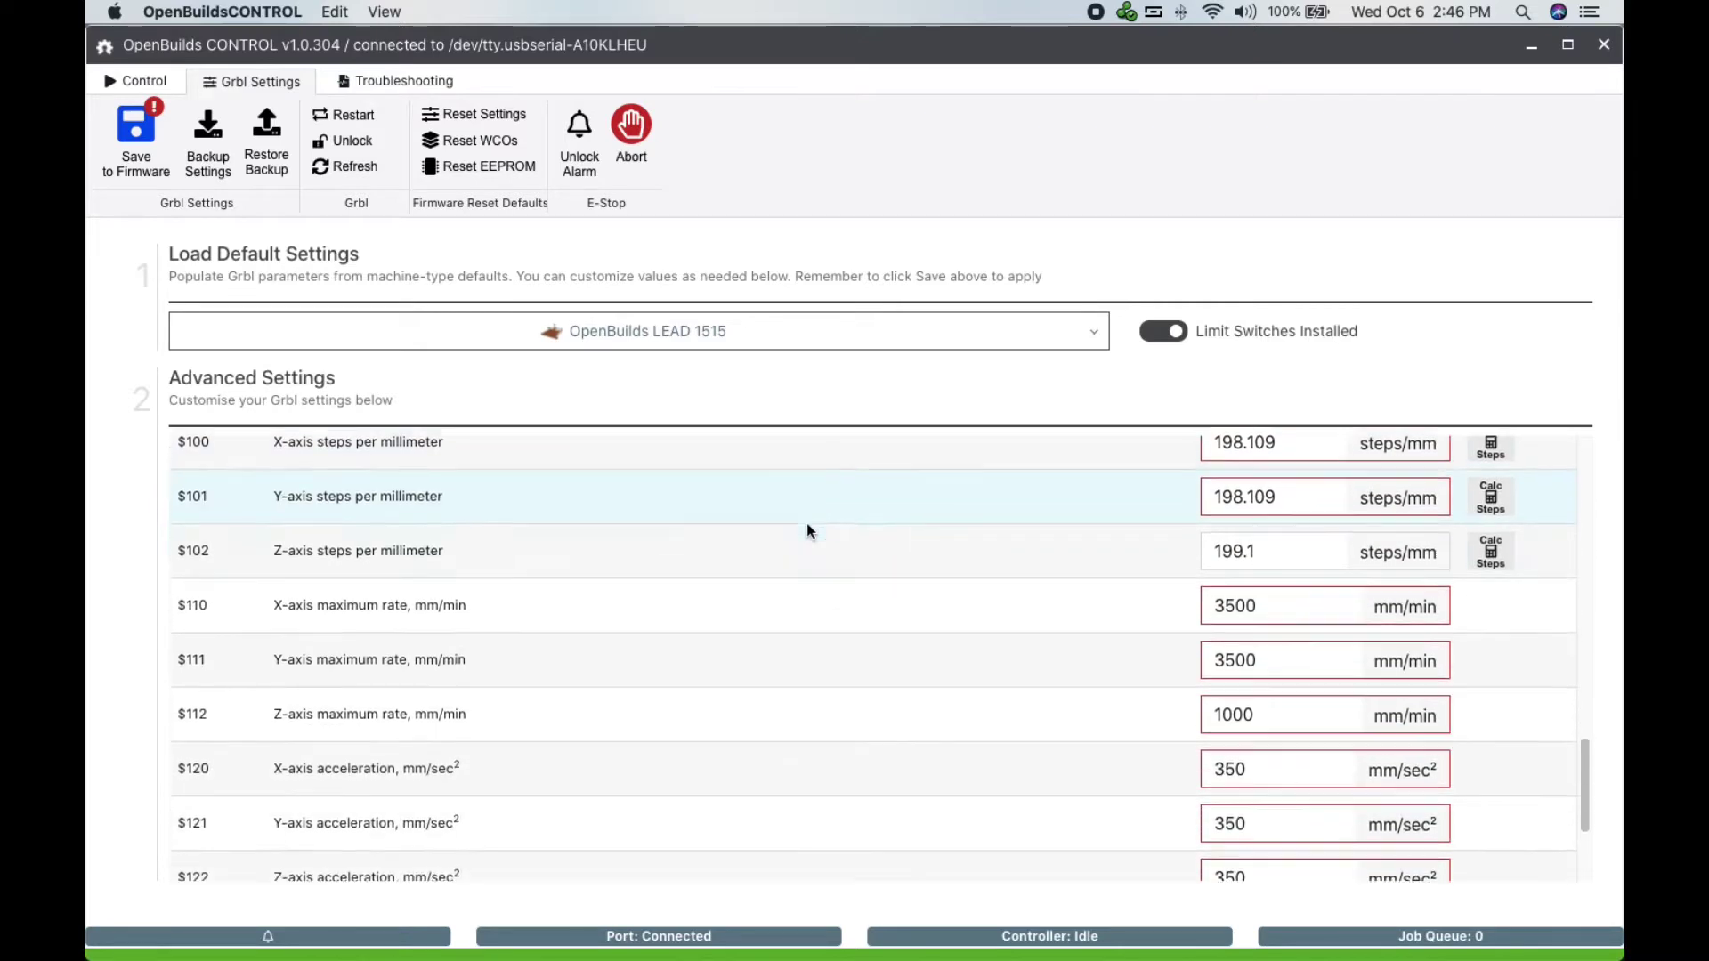
scroll(807, 531, "down", 2)
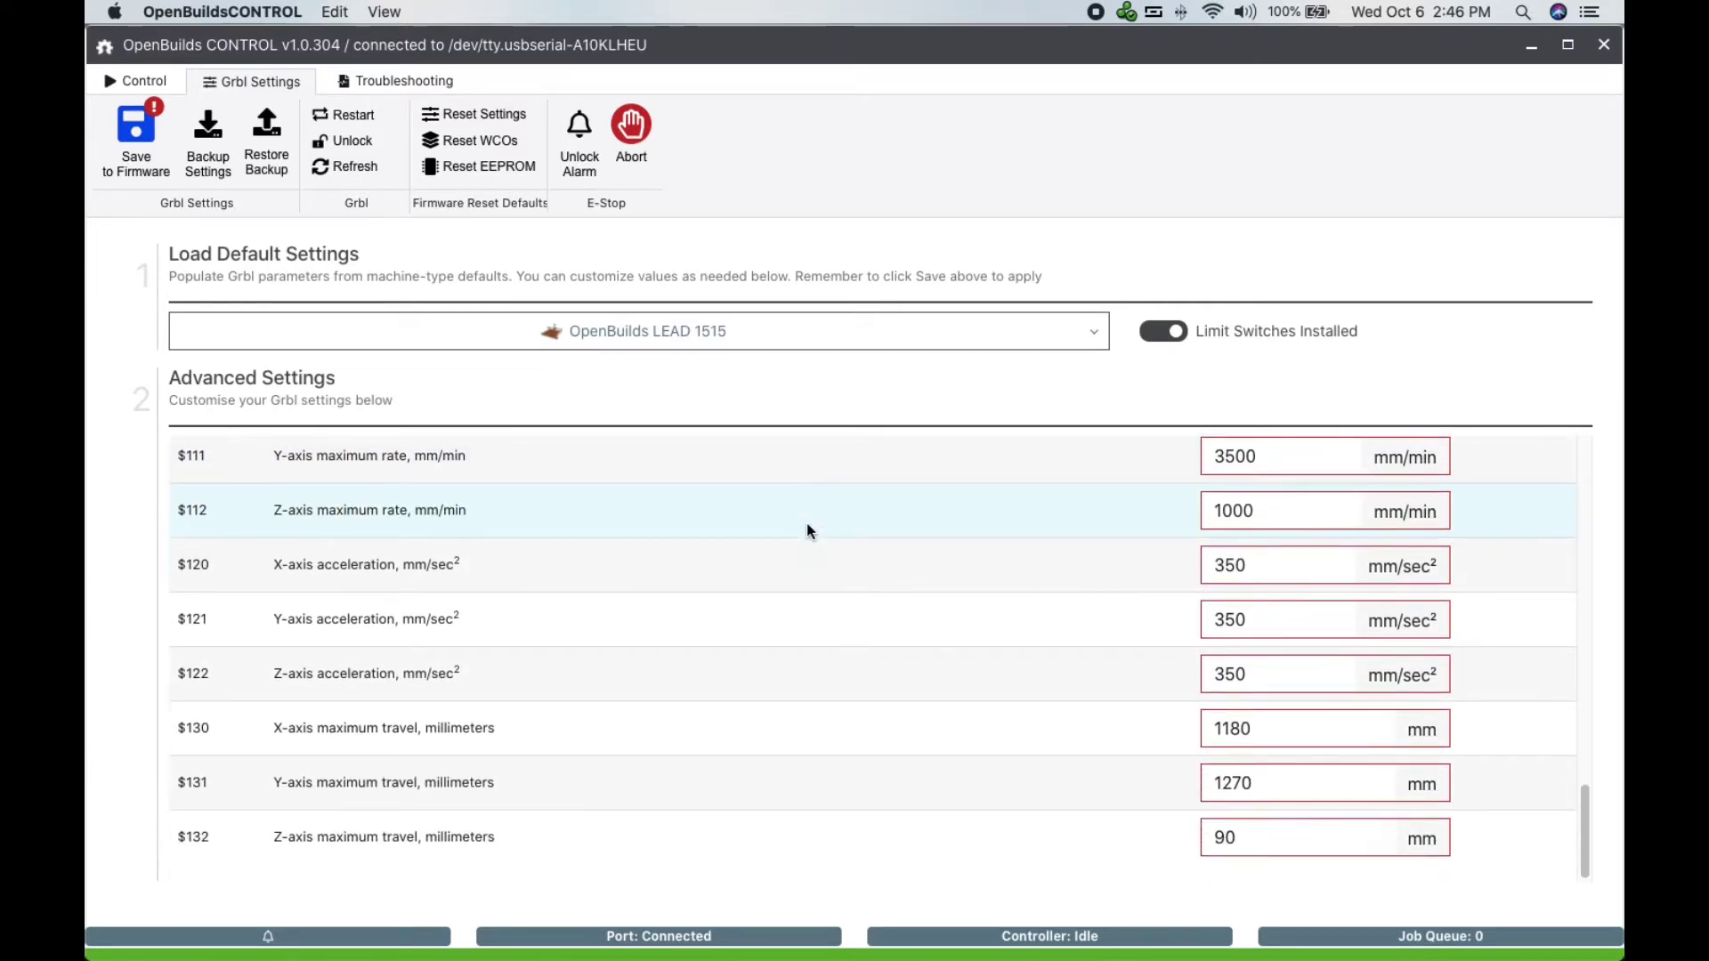
scroll(806, 524, "up", 19)
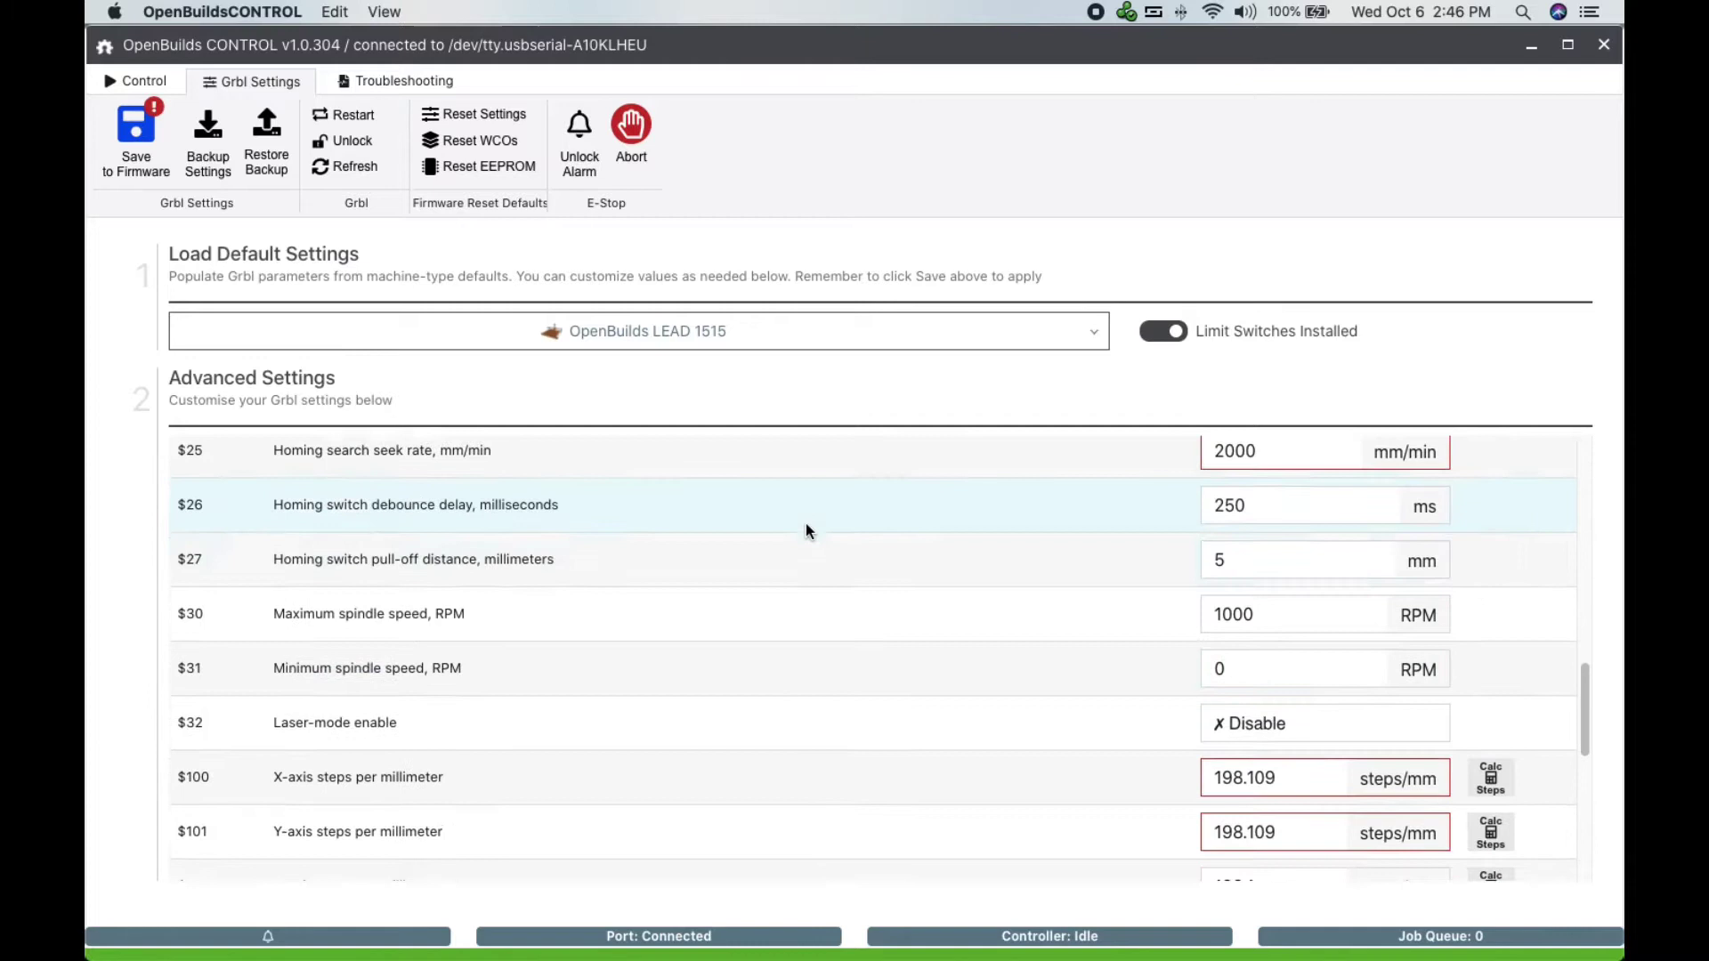
scroll(804, 525, "up", 10)
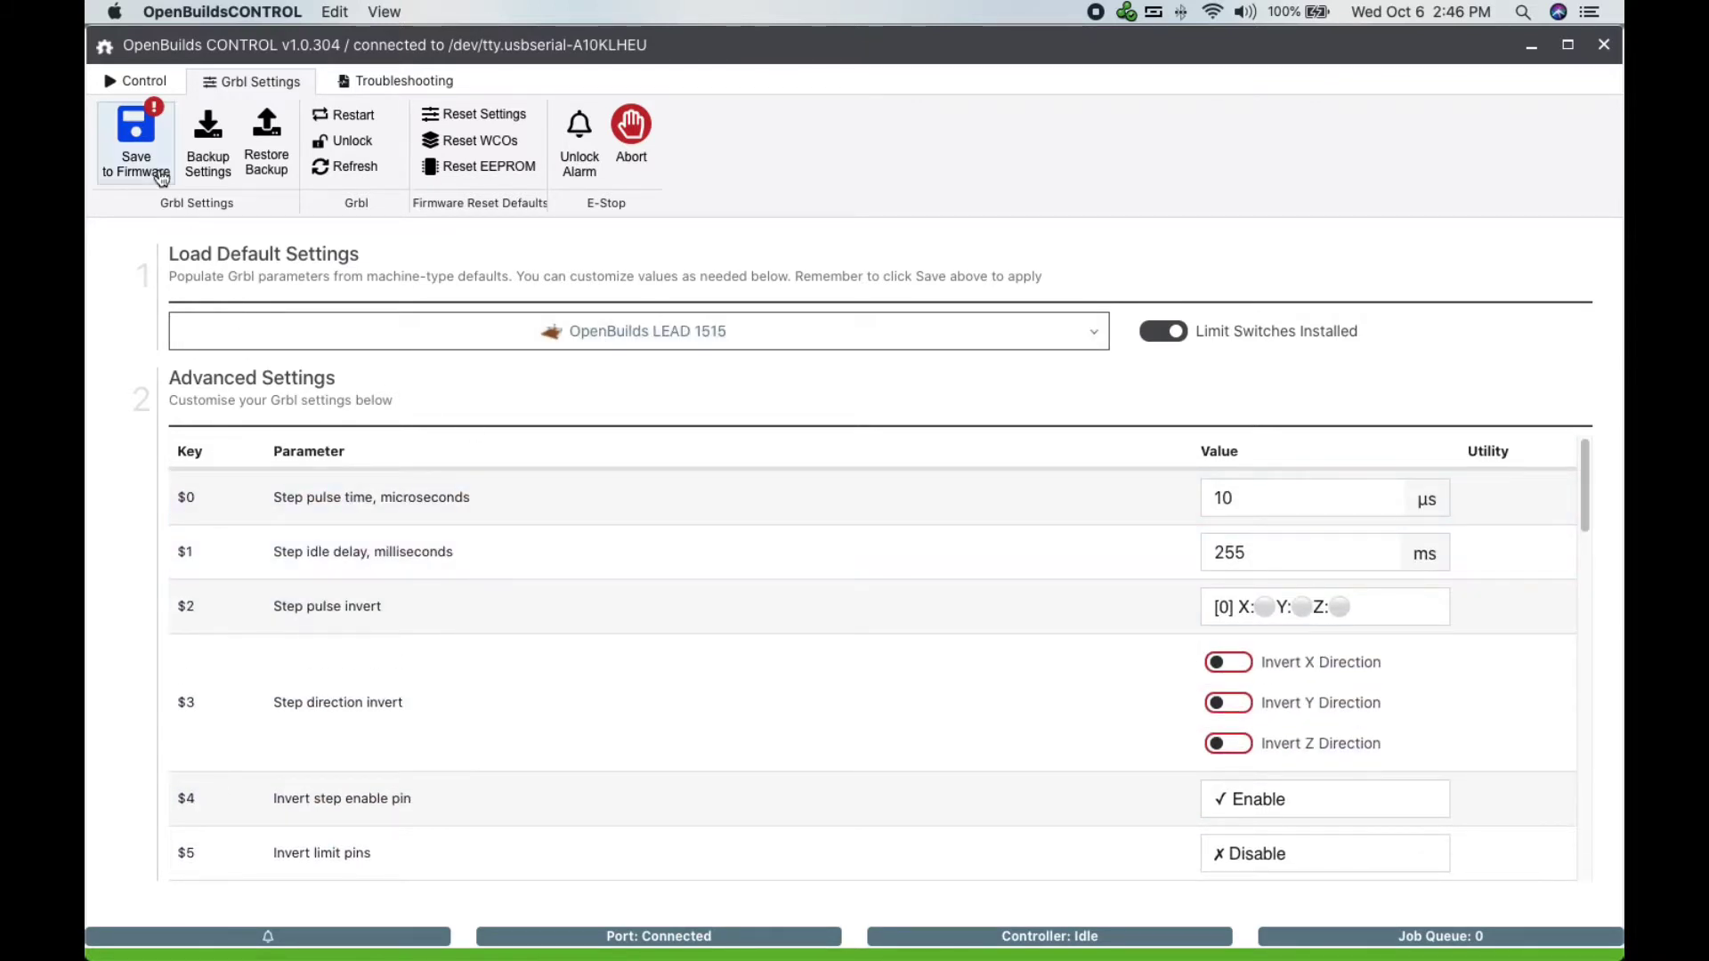
left_click(141, 138)
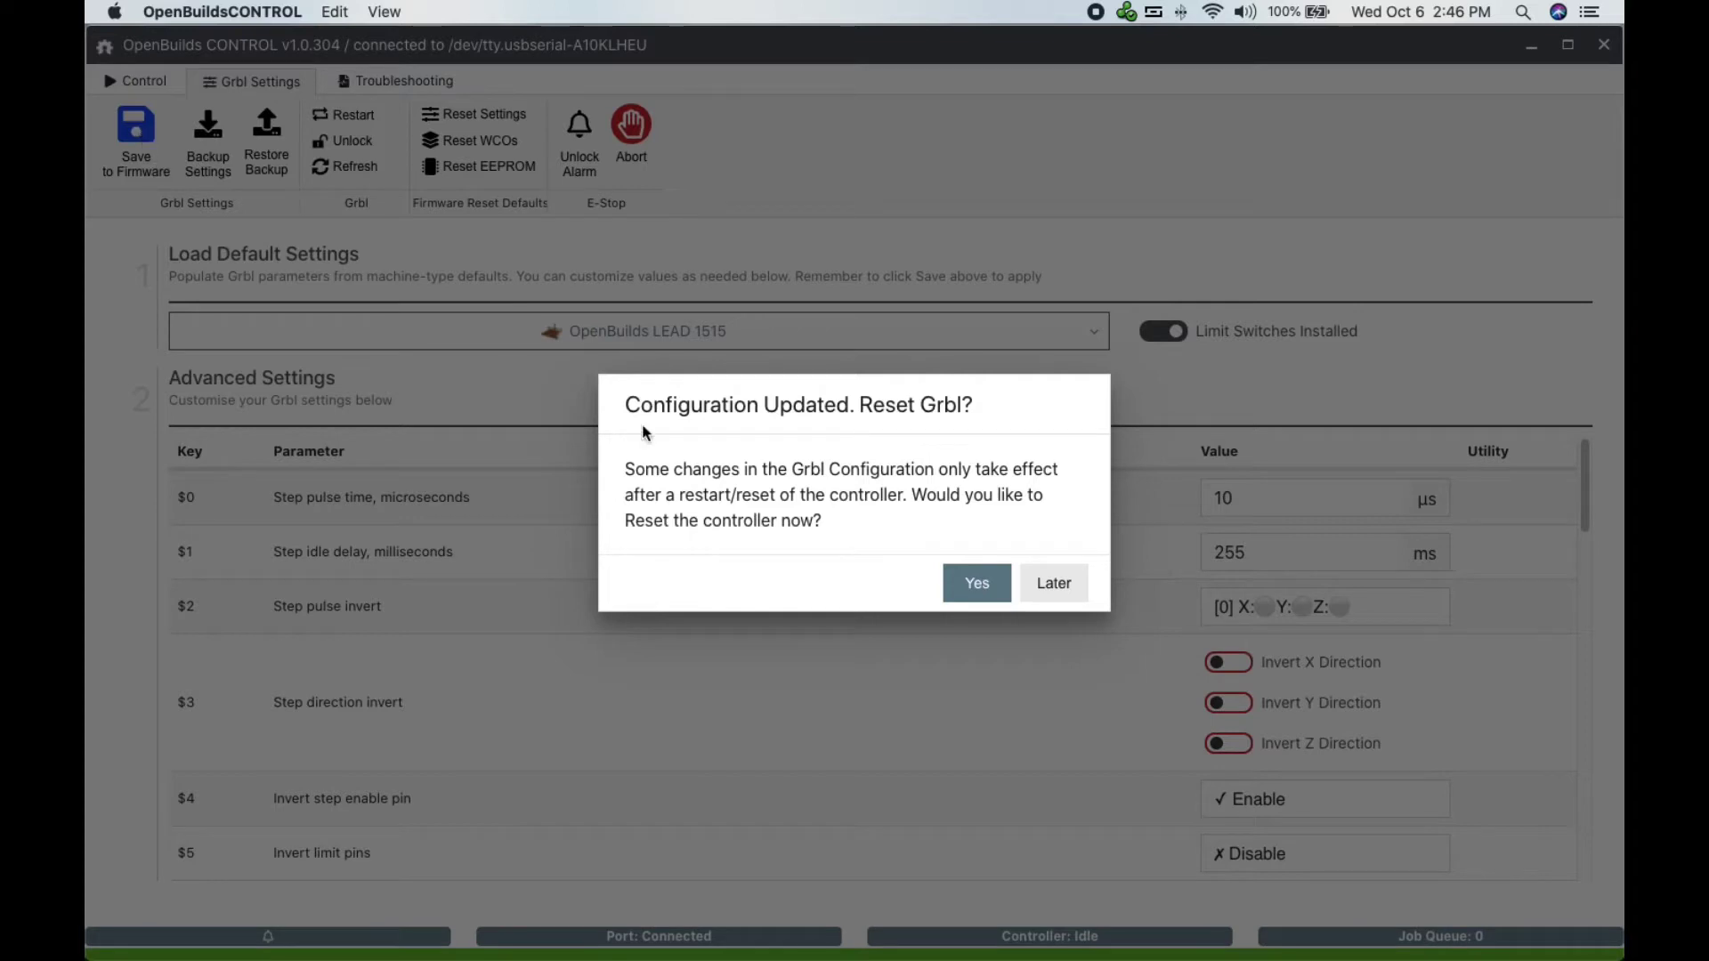
left_click(986, 589)
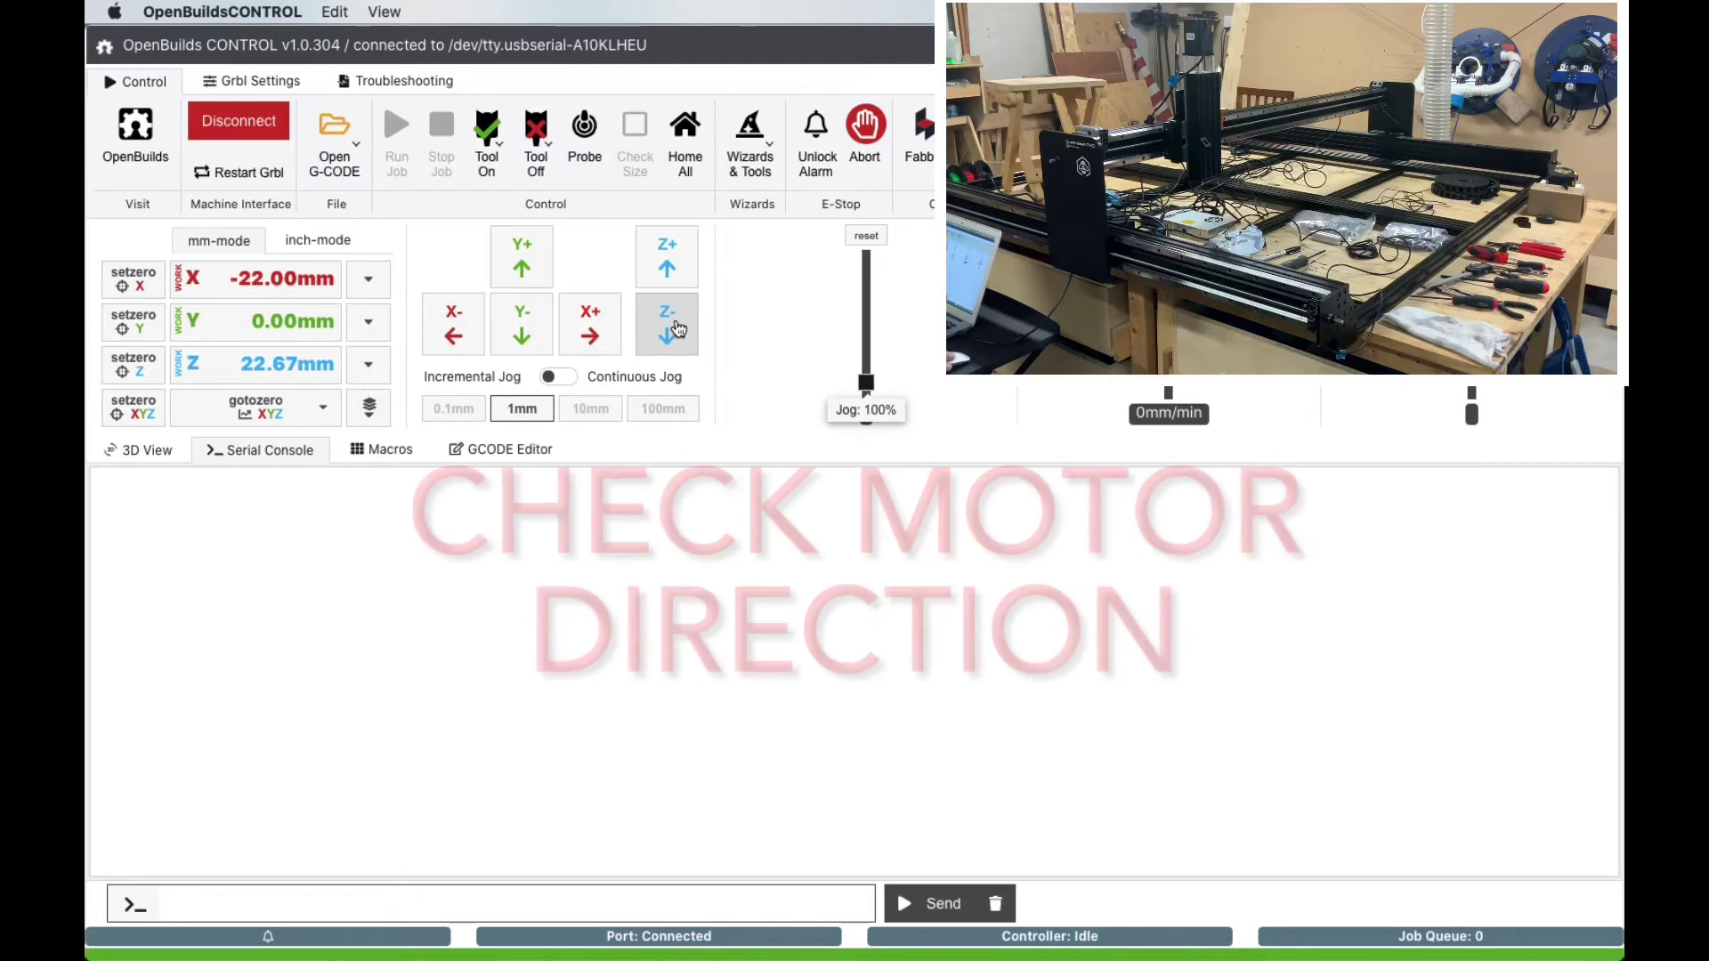
Jog Z down 5 mm, up 5 mm, then down 5 mm again in 1 mm steps.
left_click(677, 329)
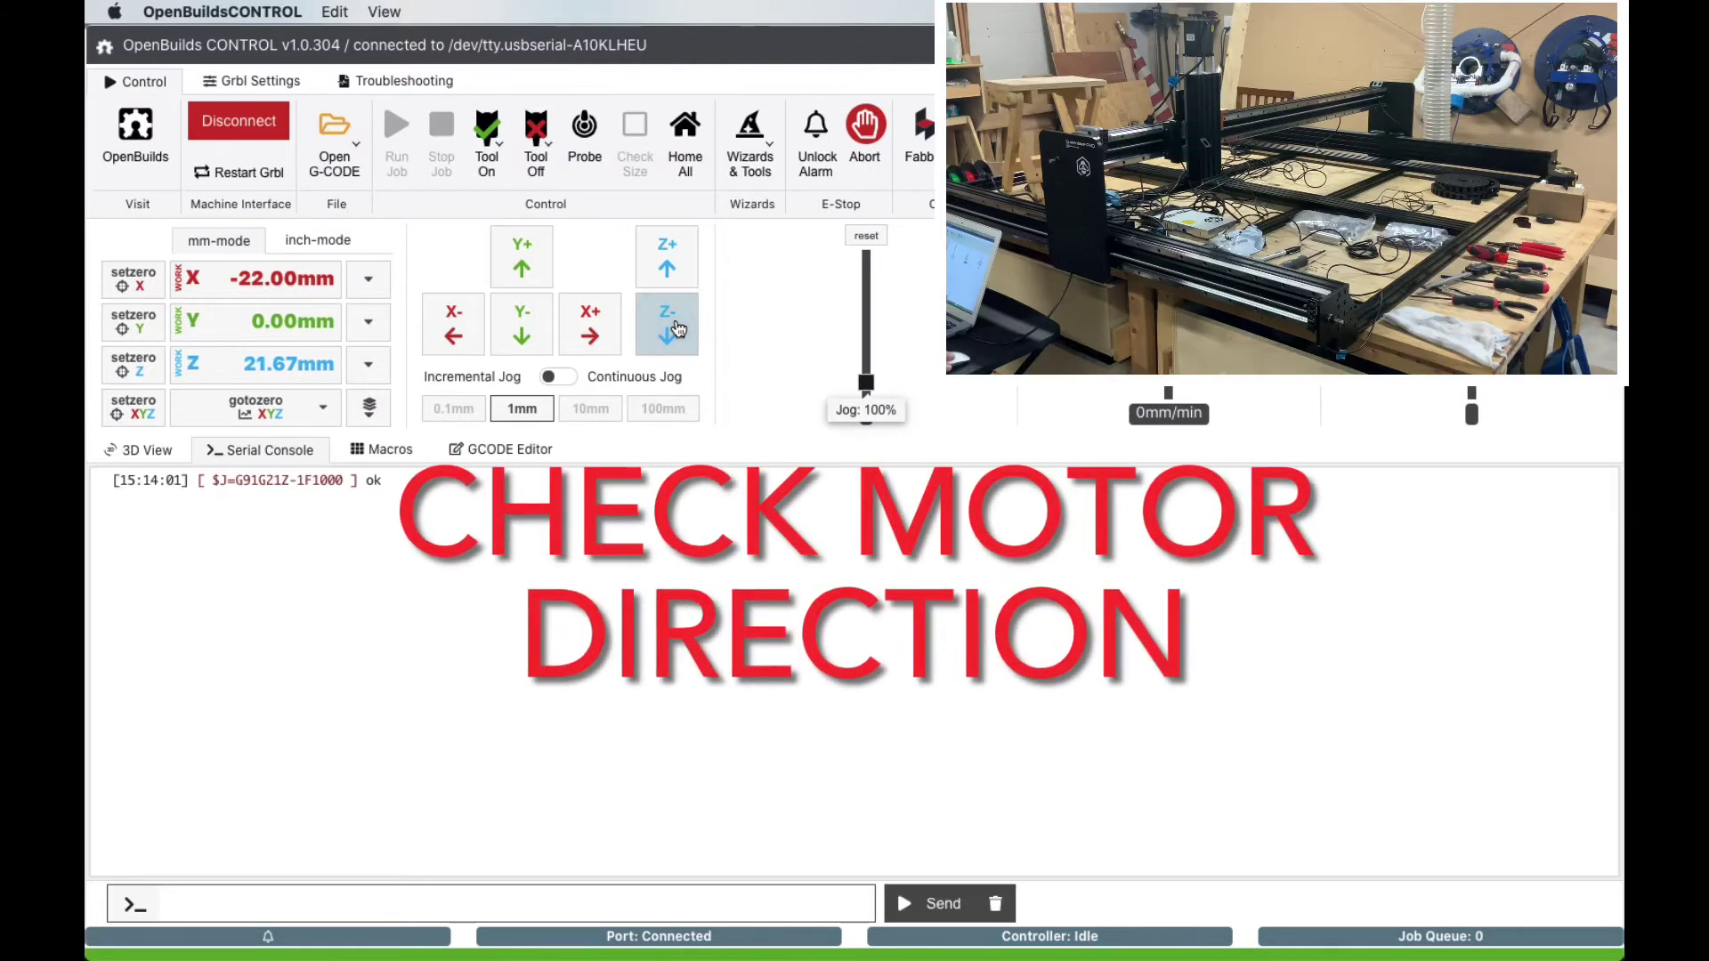
left_click(677, 330)
left_click(677, 329)
left_click(676, 329)
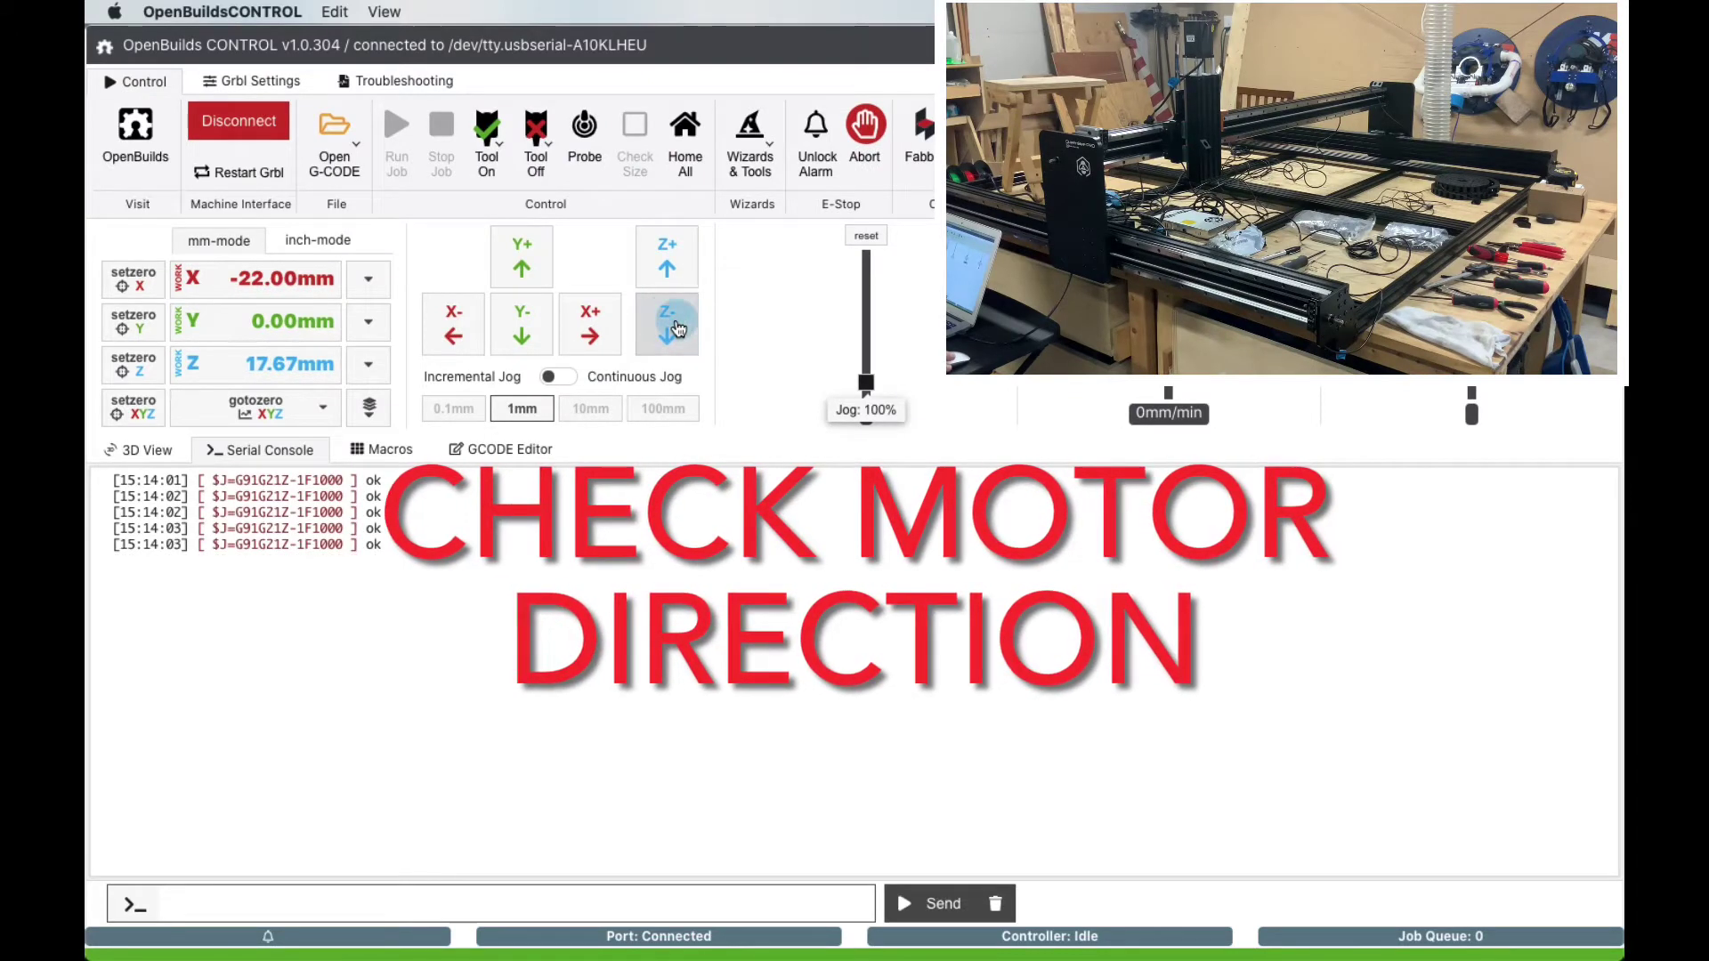
left_click(677, 329)
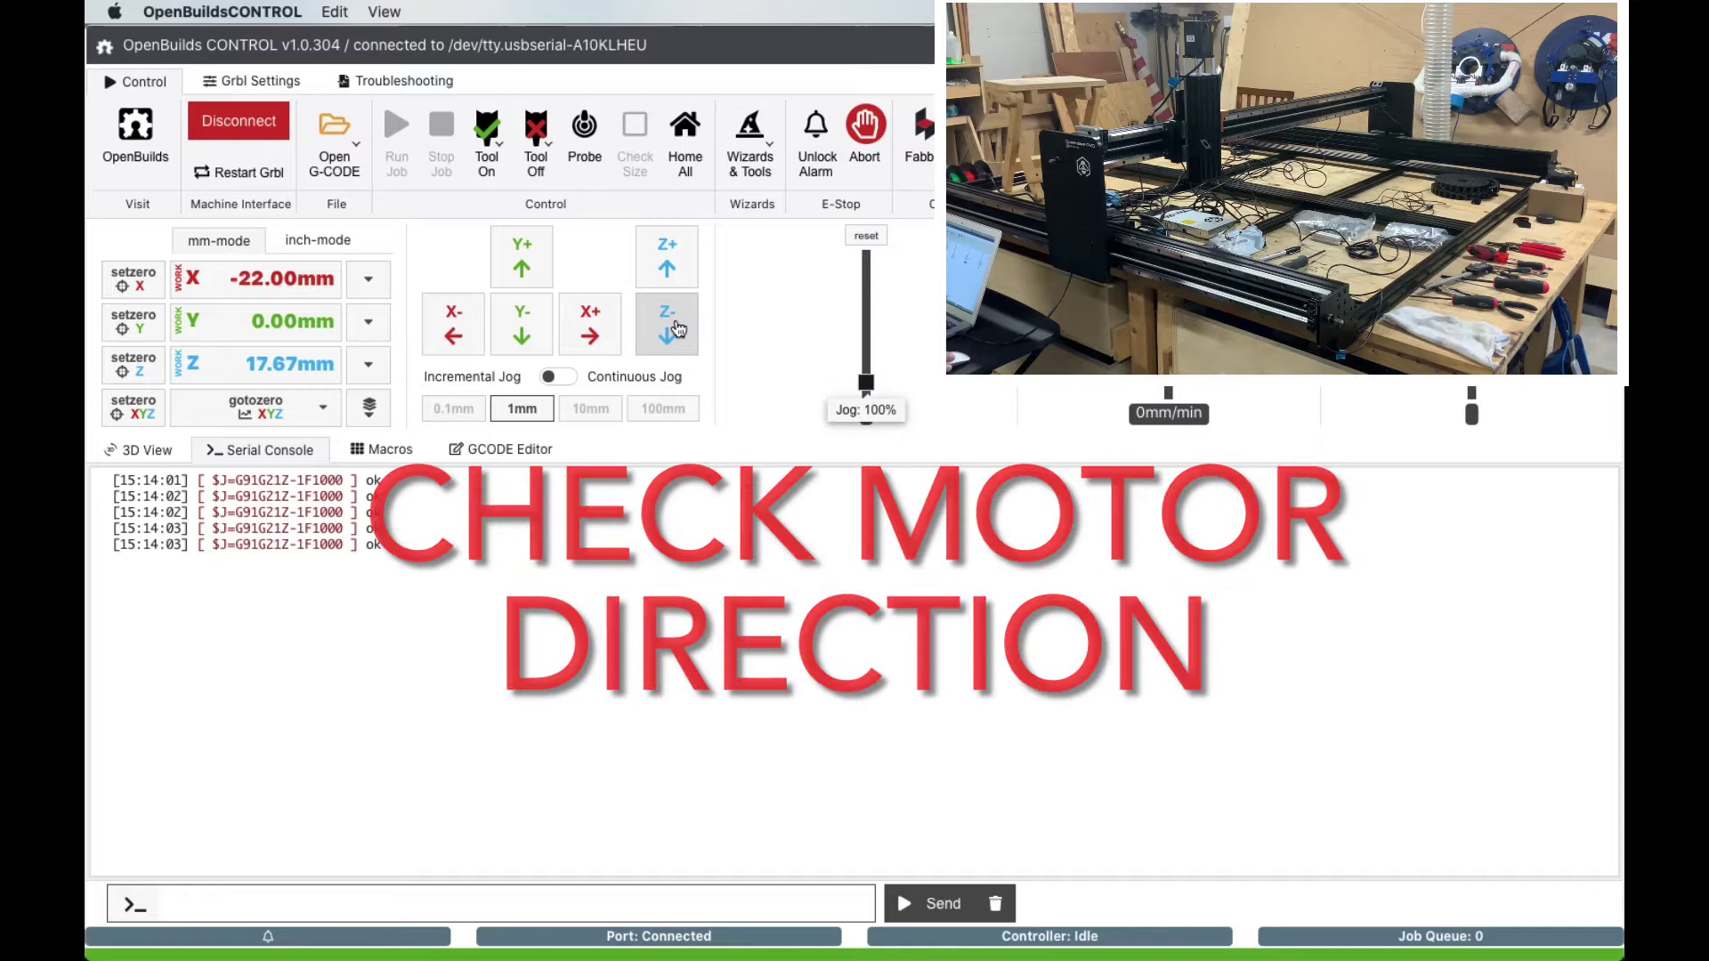
left_click(674, 271)
left_click(674, 270)
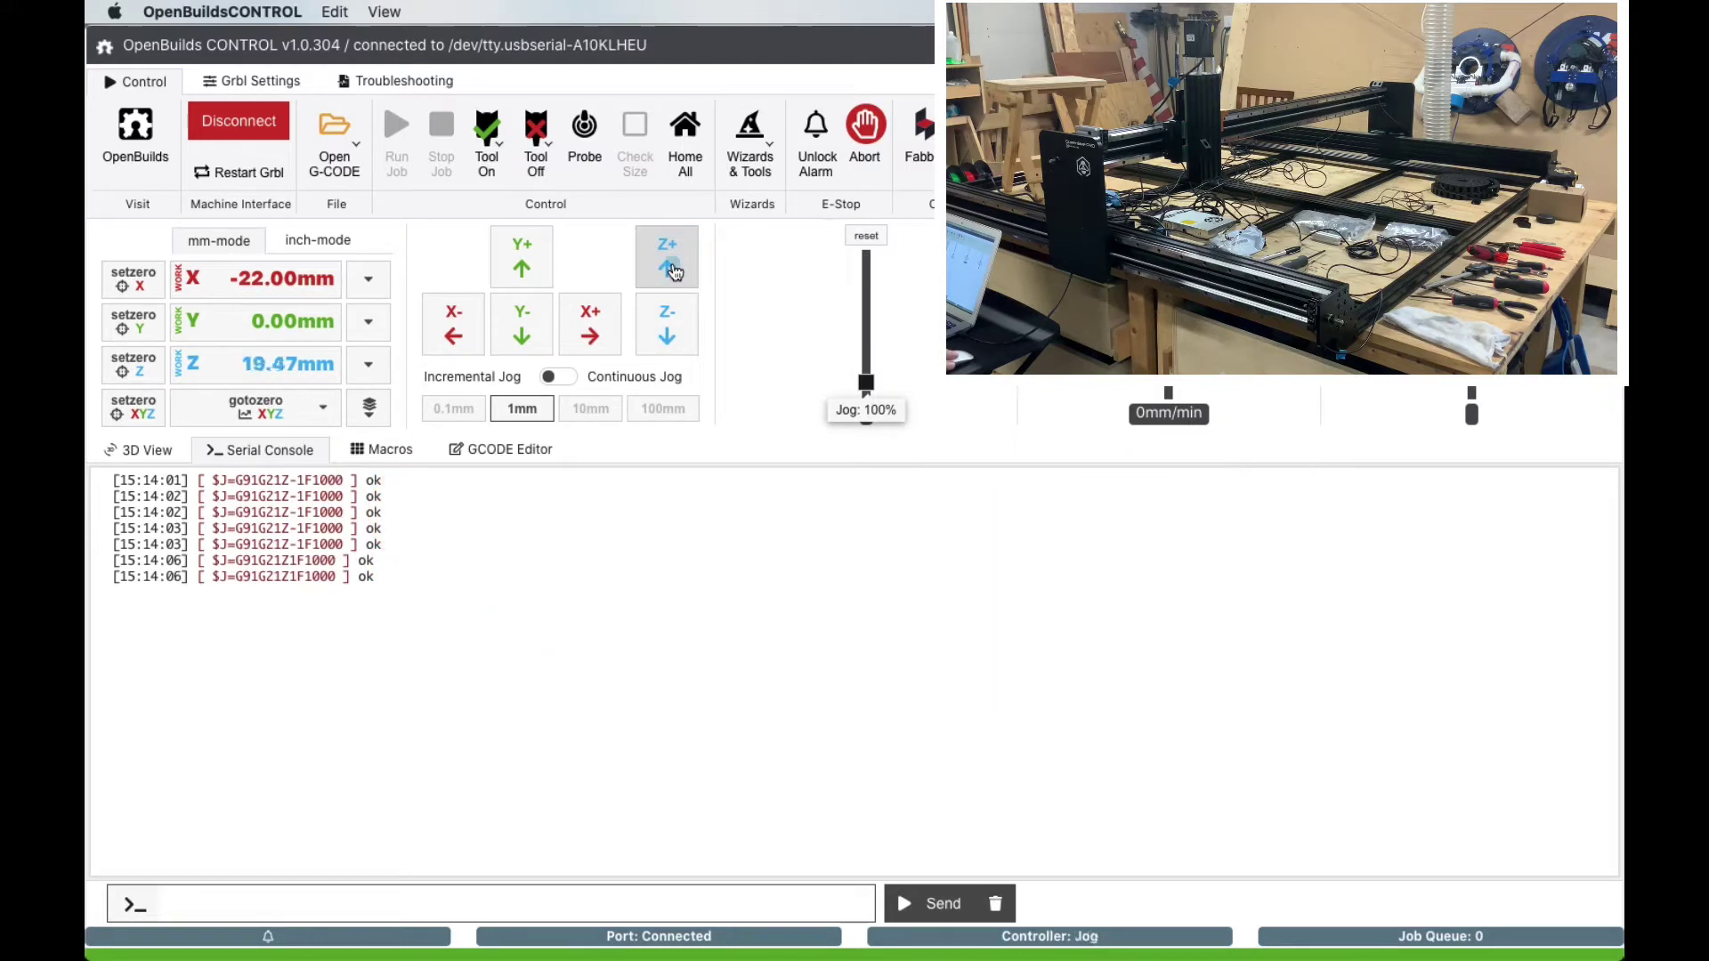
left_click(674, 270)
left_click(674, 271)
left_click(674, 271)
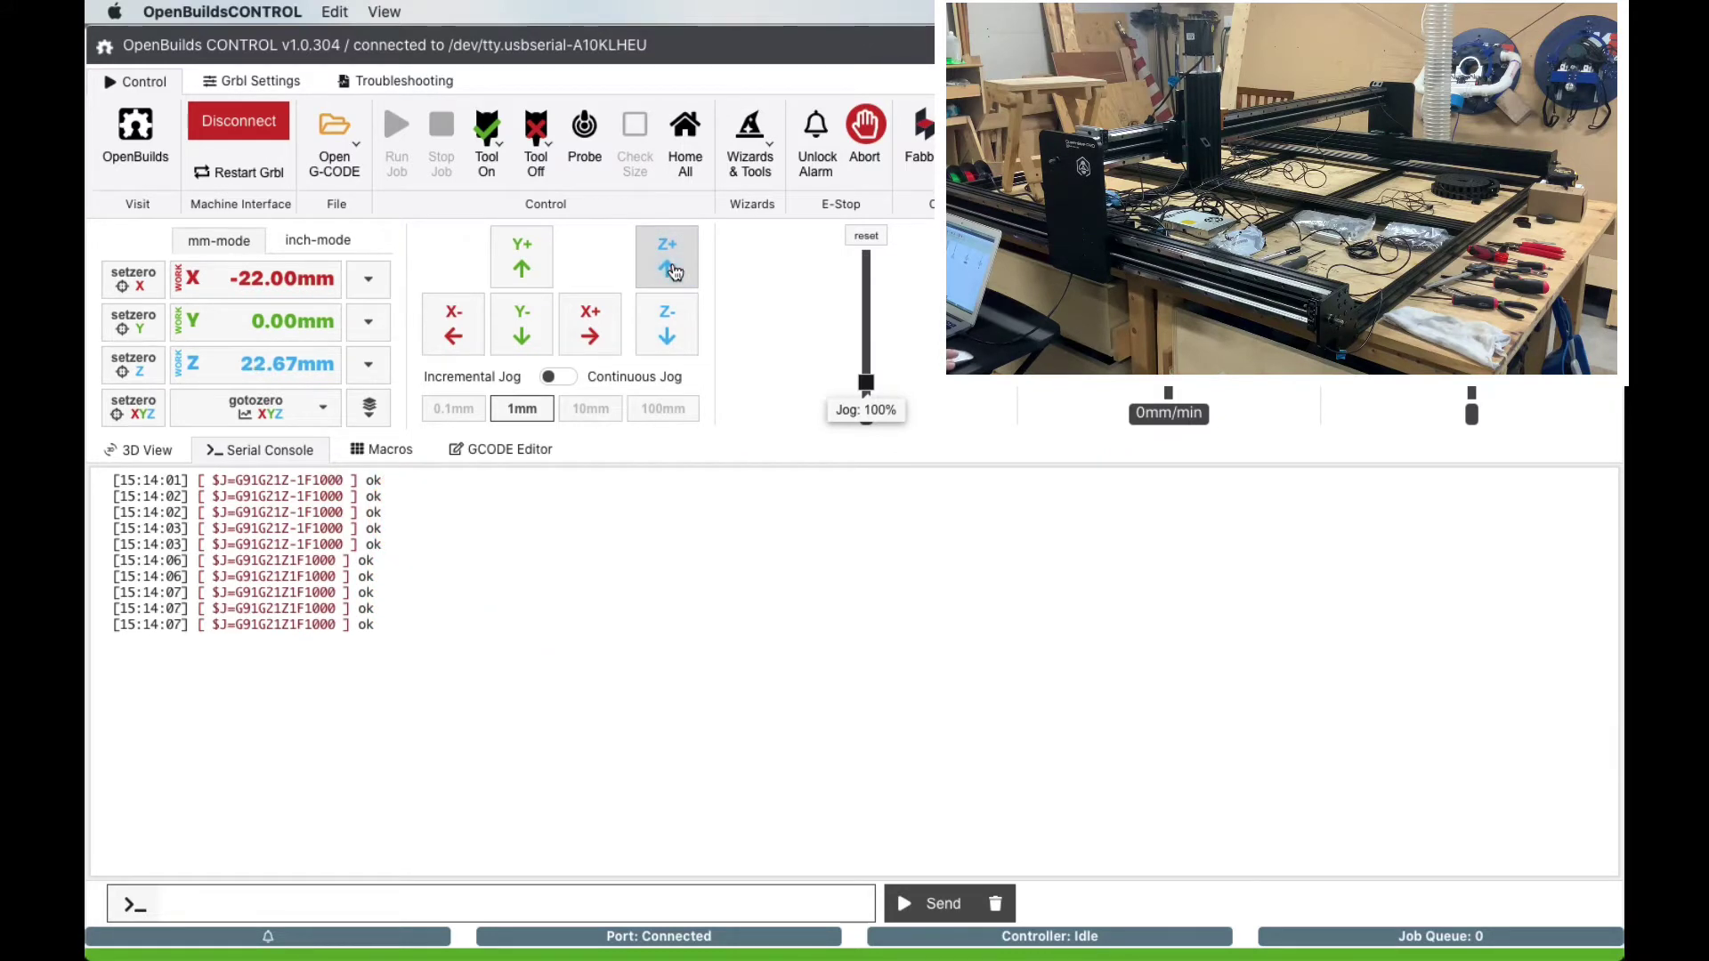
left_click(673, 338)
left_click(673, 338)
left_click(673, 338)
left_click(673, 338)
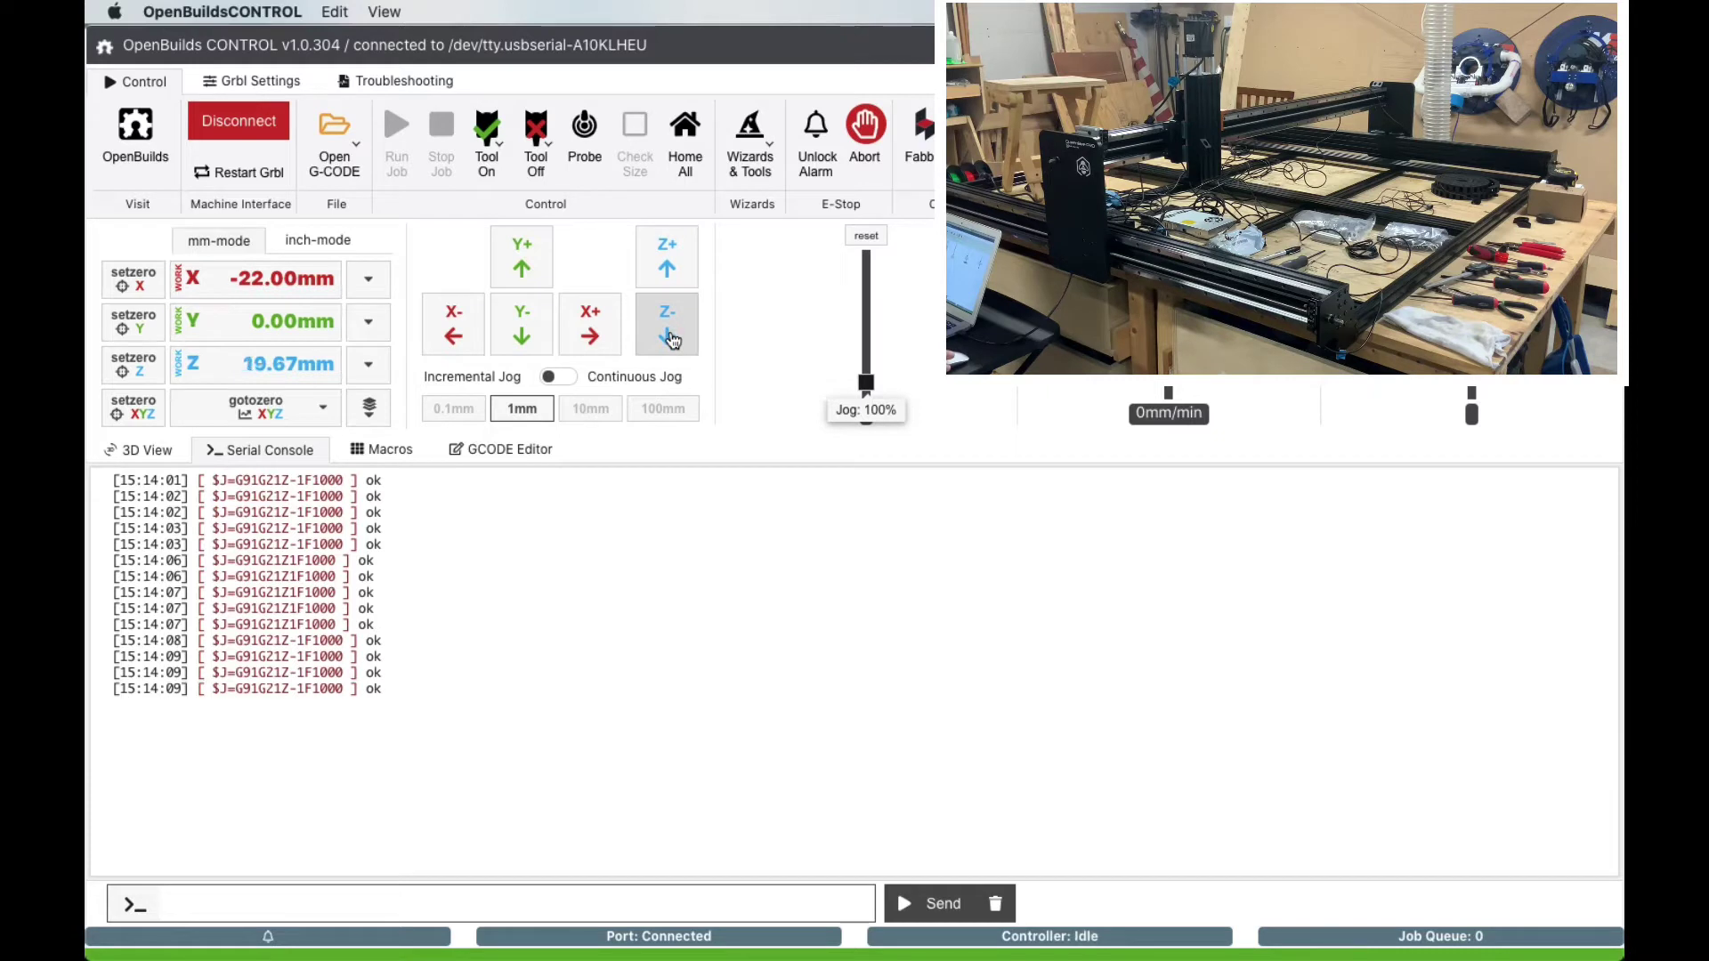
left_click(673, 339)
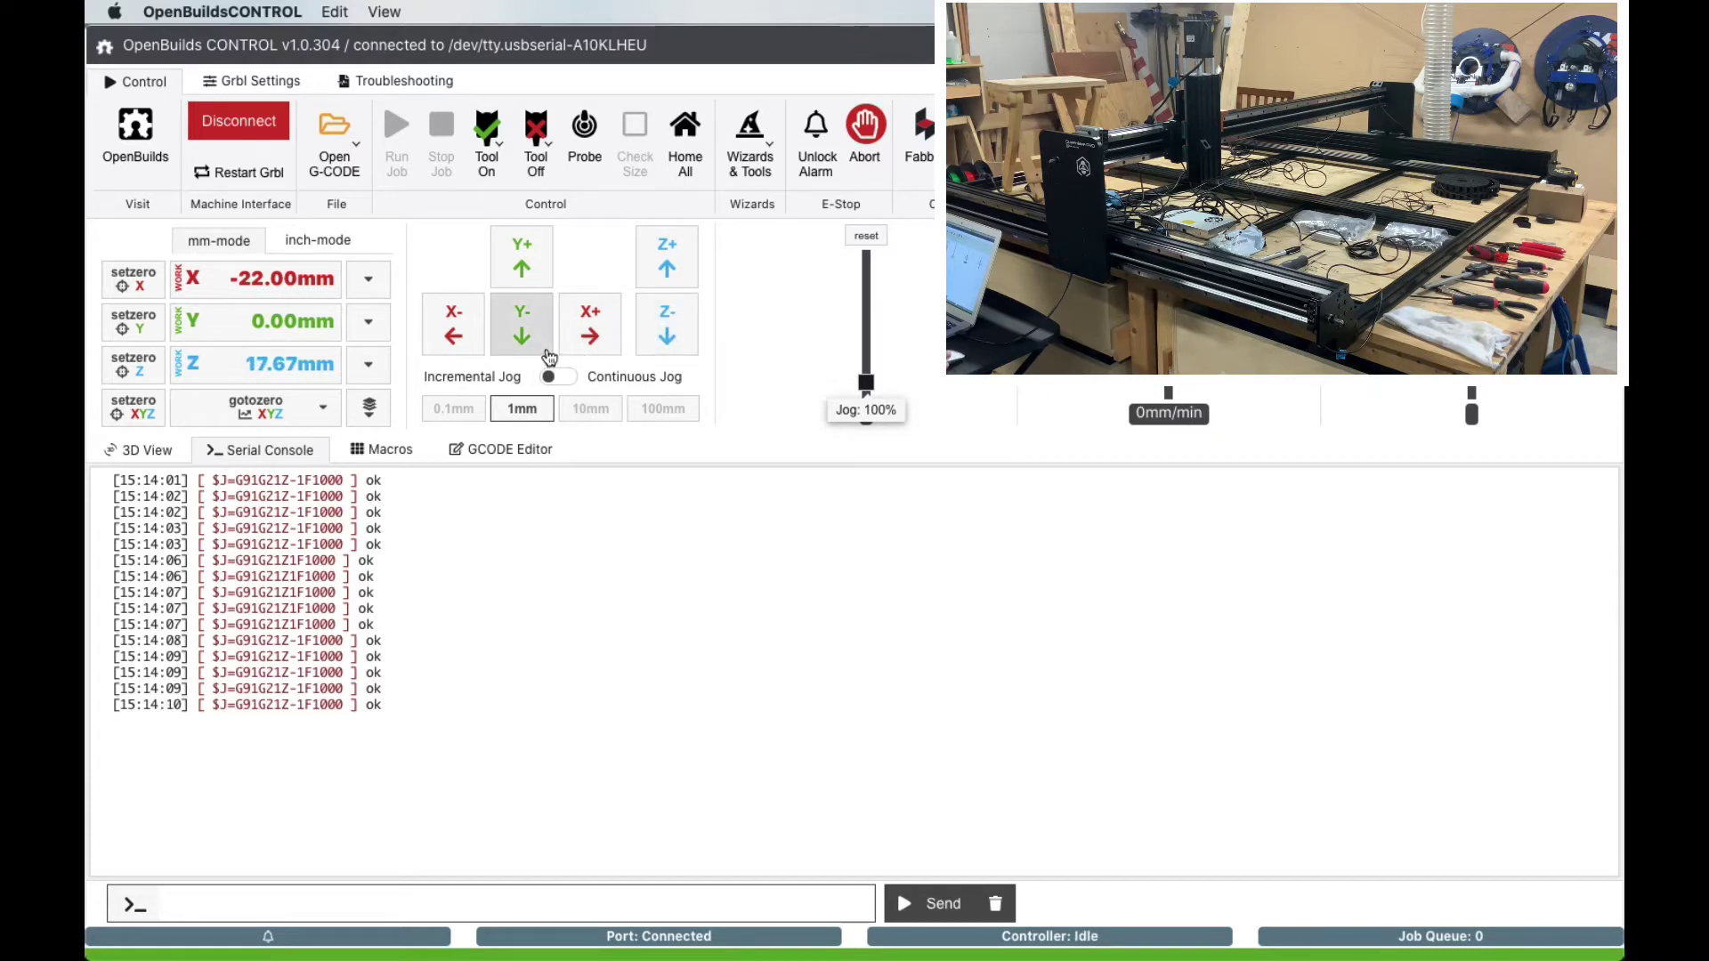
With a 10 mm jog step, jog X +30 mm then −60 mm to check its direction.
left_click(581, 413)
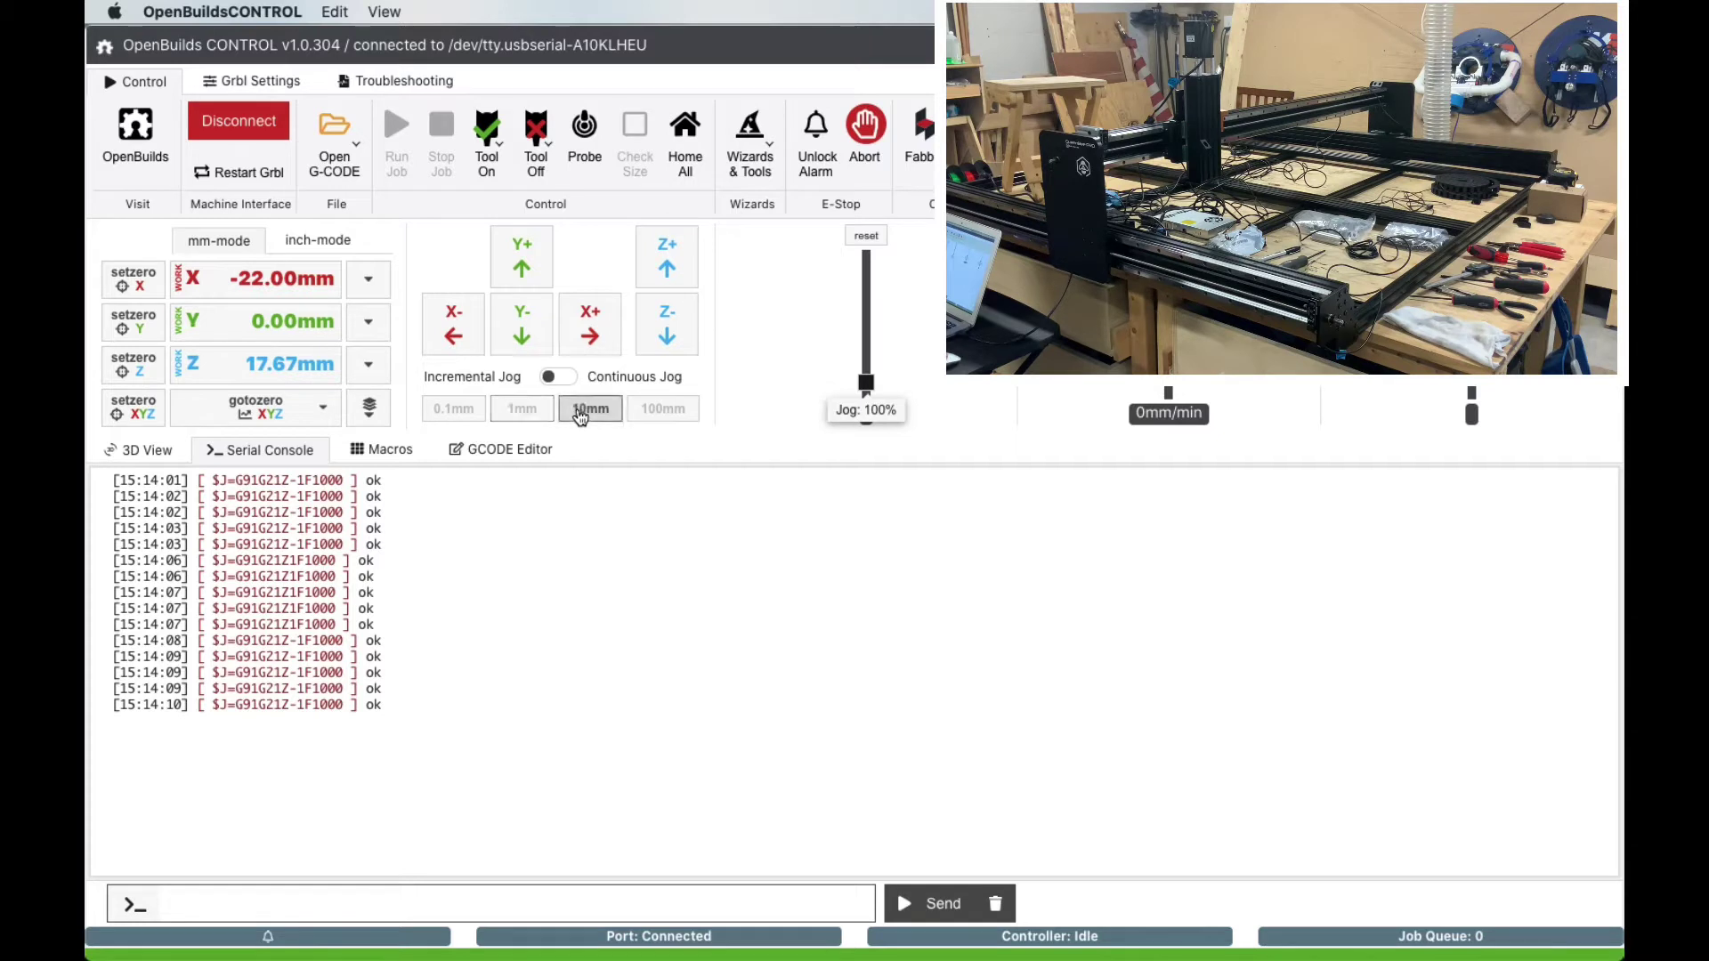
left_click(589, 333)
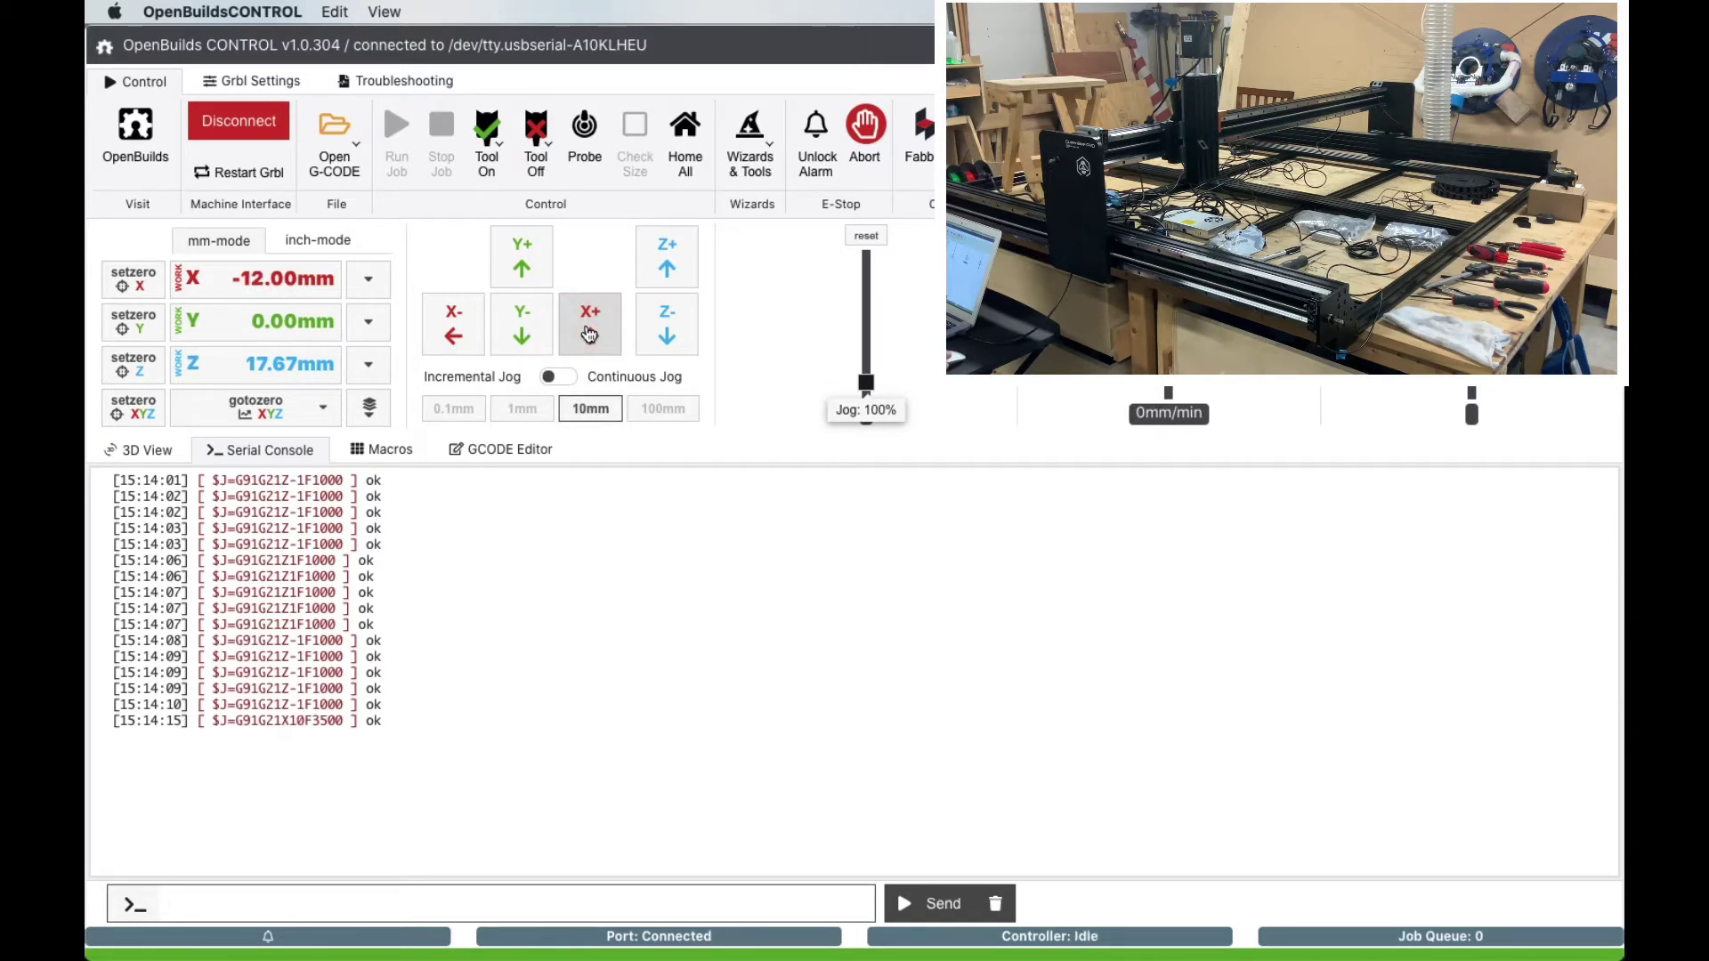
left_click(590, 333)
left_click(589, 334)
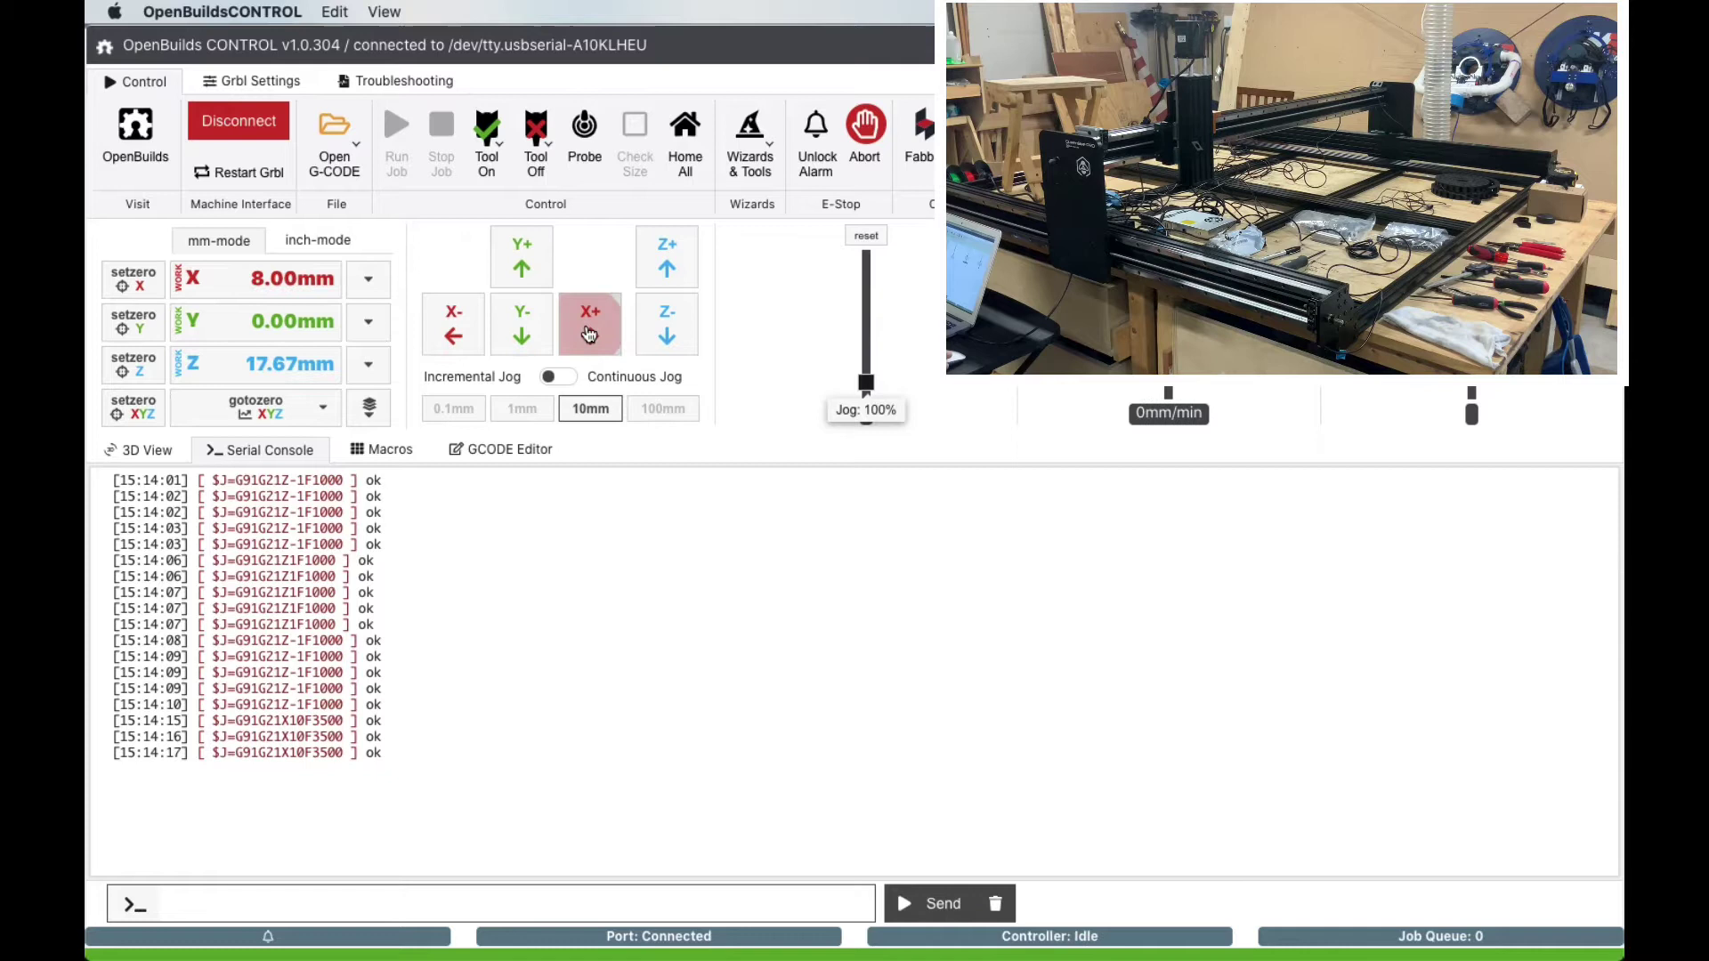
left_click(455, 333)
left_click(455, 333)
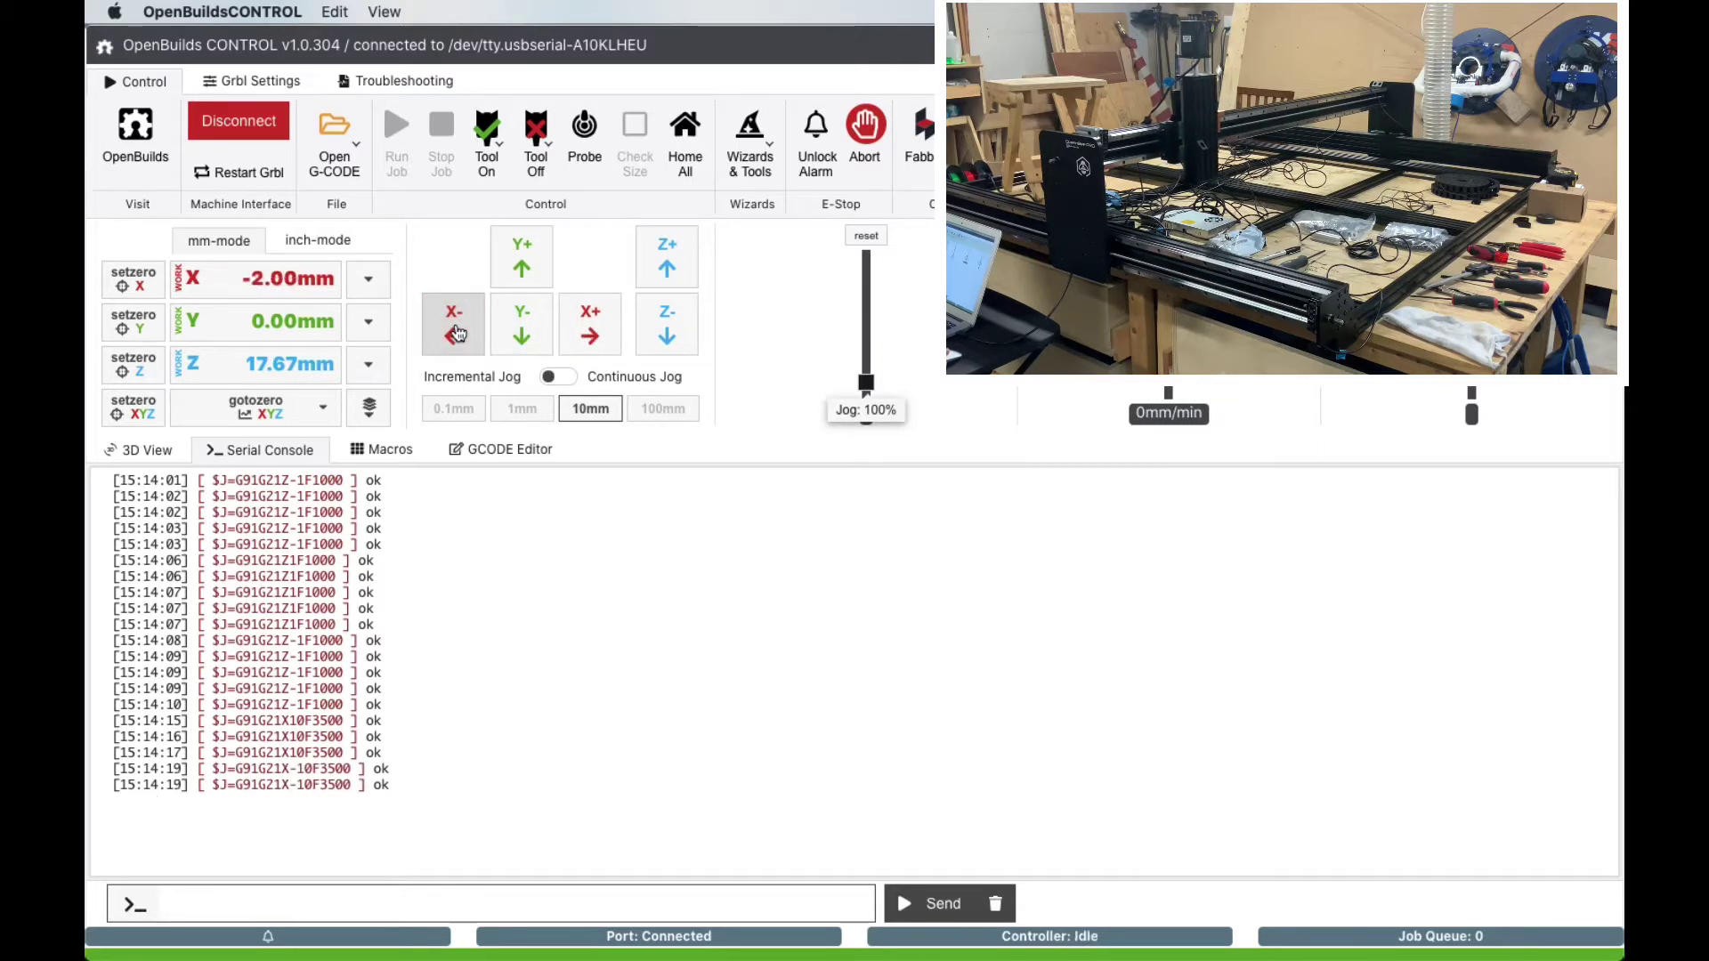
left_click(455, 332)
left_click(454, 333)
left_click(455, 333)
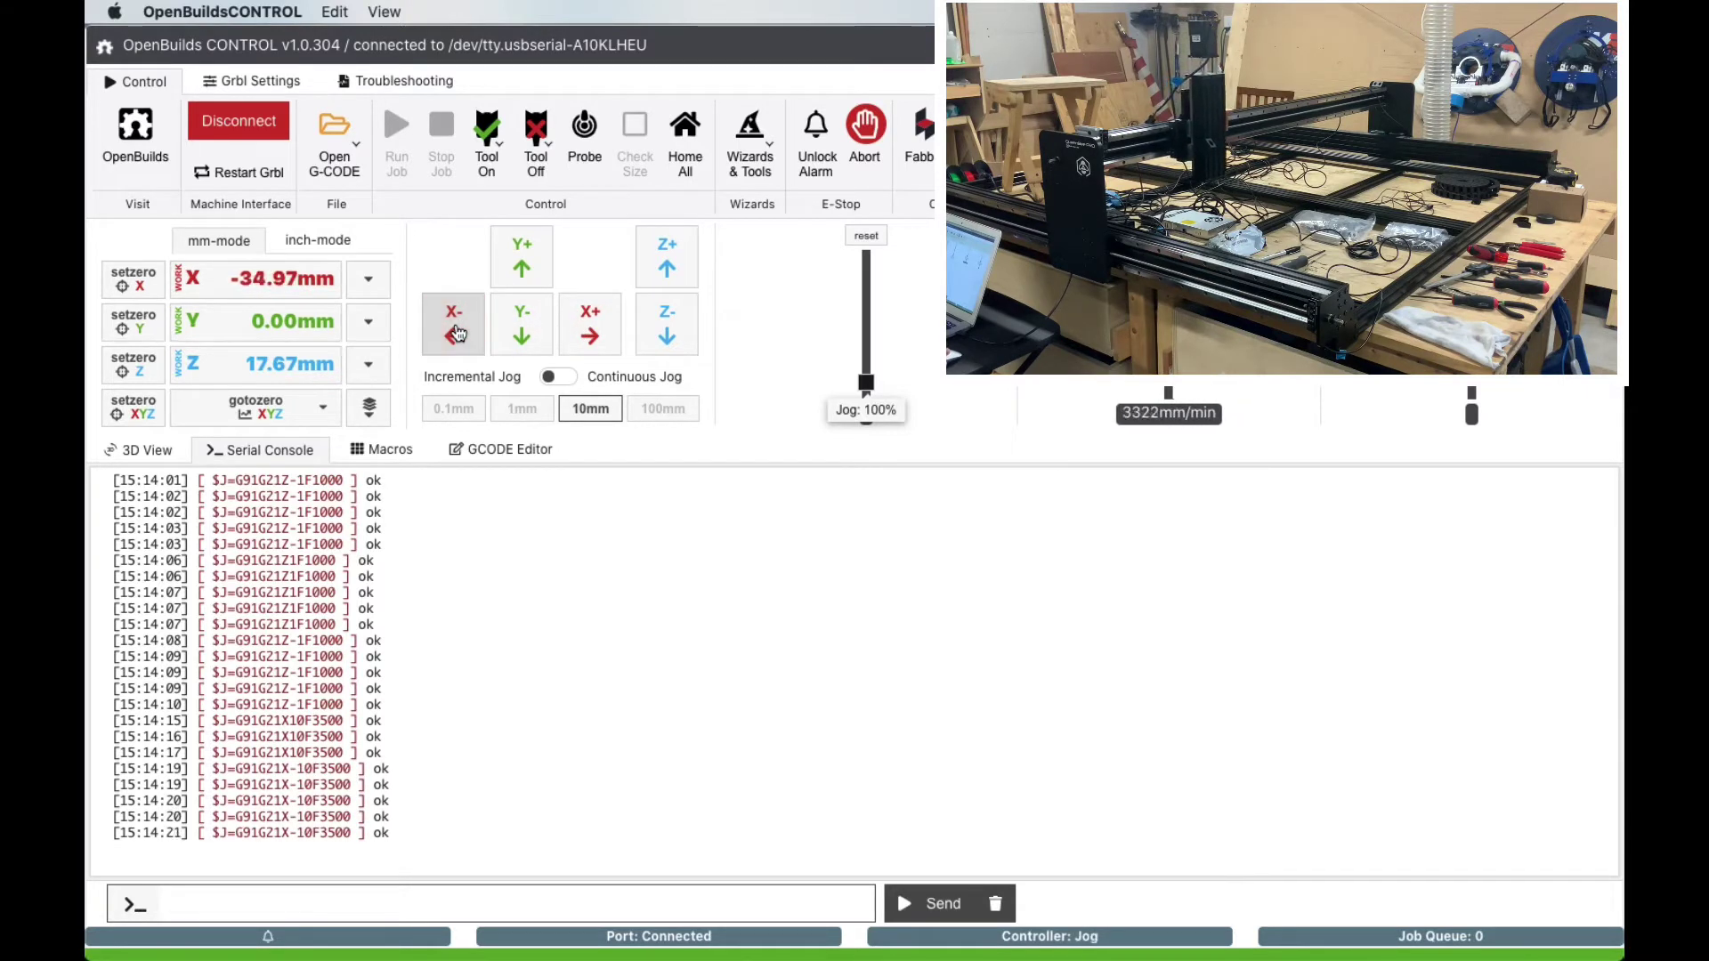
left_click(455, 333)
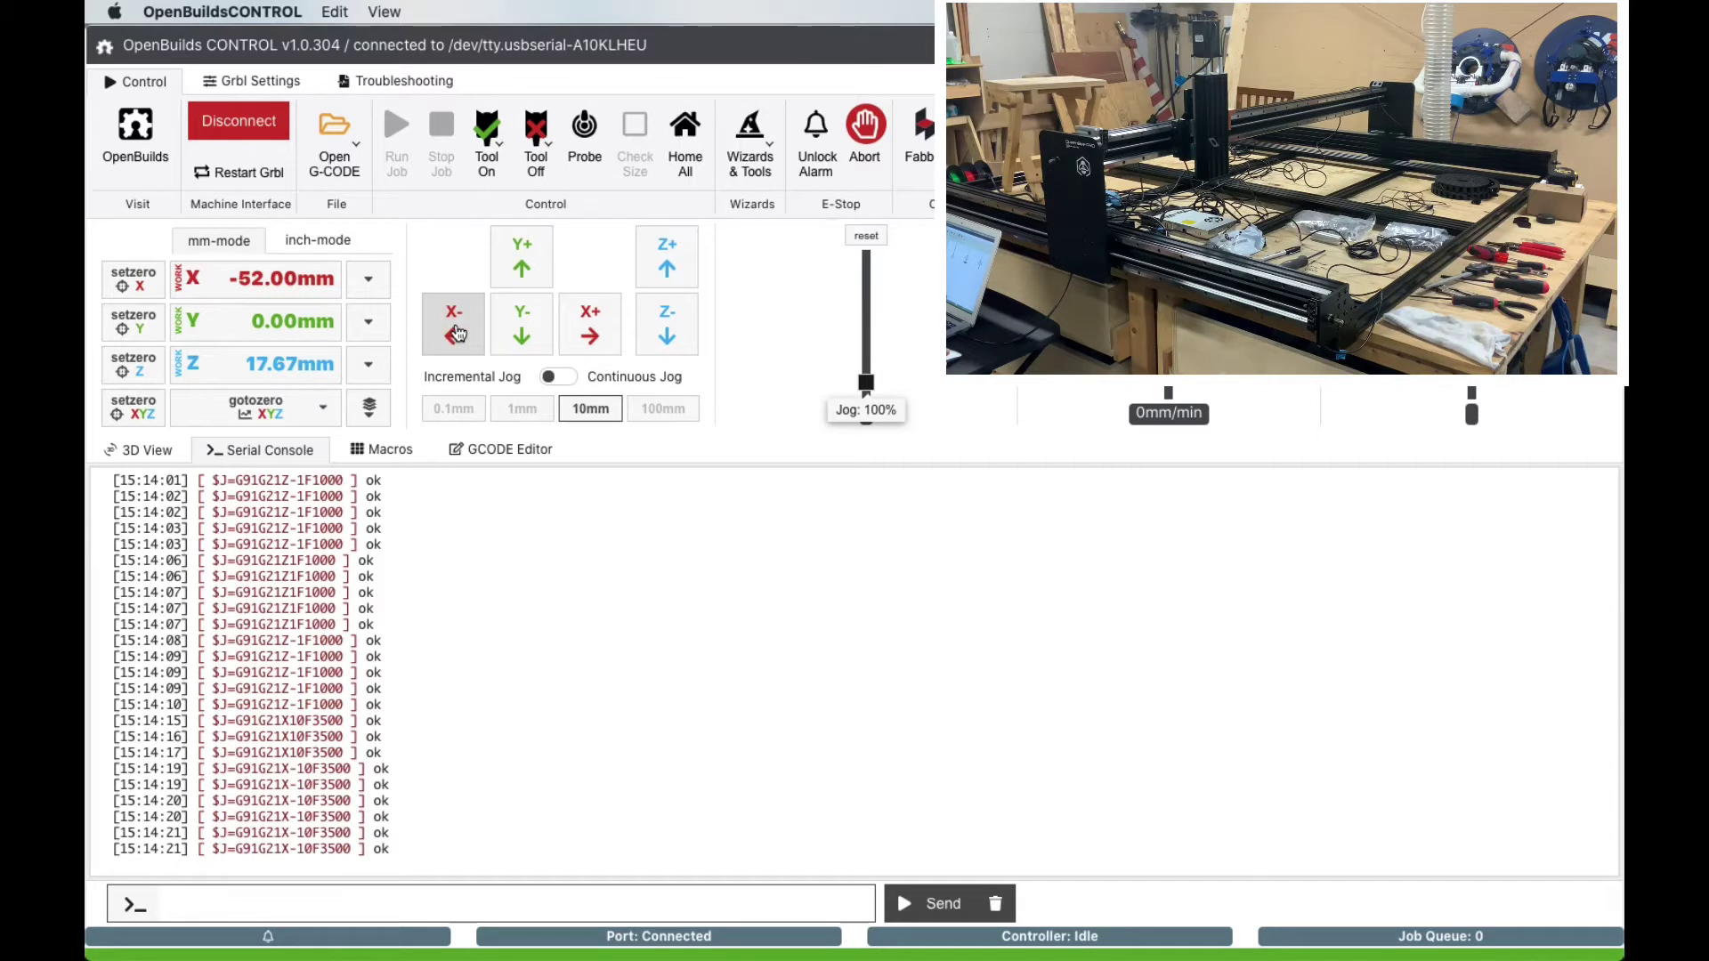
Jog Y −30 mm, then +30 mm back to 0.00 mm to check its direction.
left_click(527, 334)
left_click(527, 334)
left_click(527, 334)
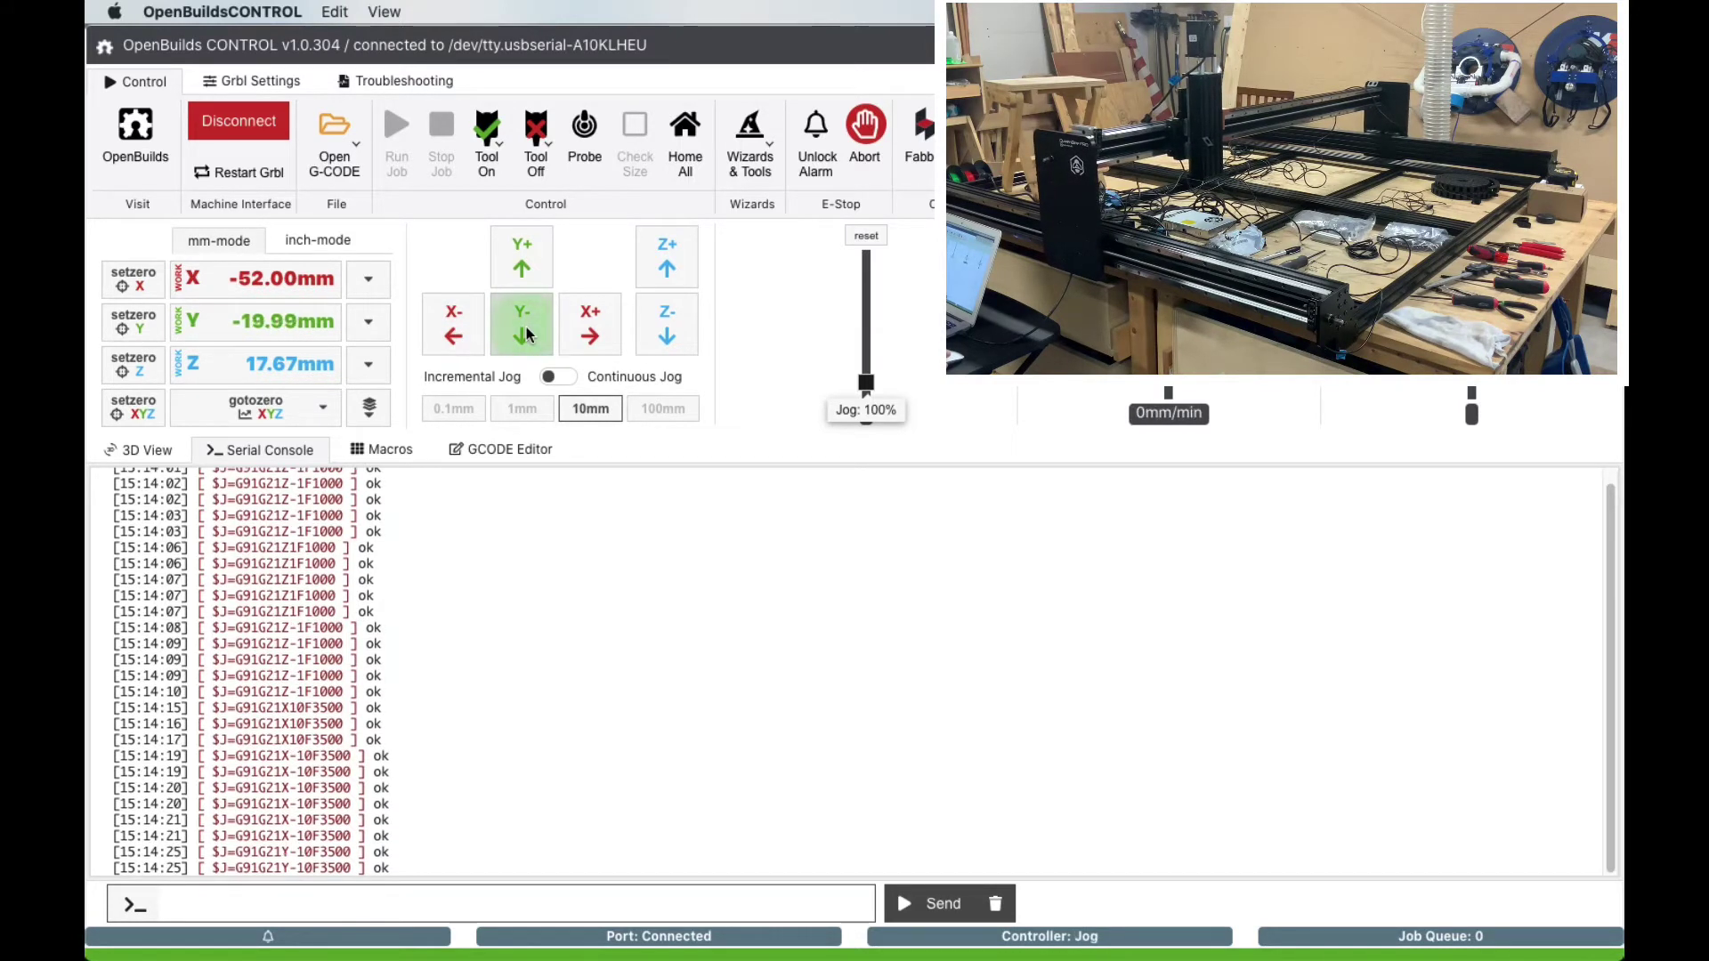
left_click(526, 269)
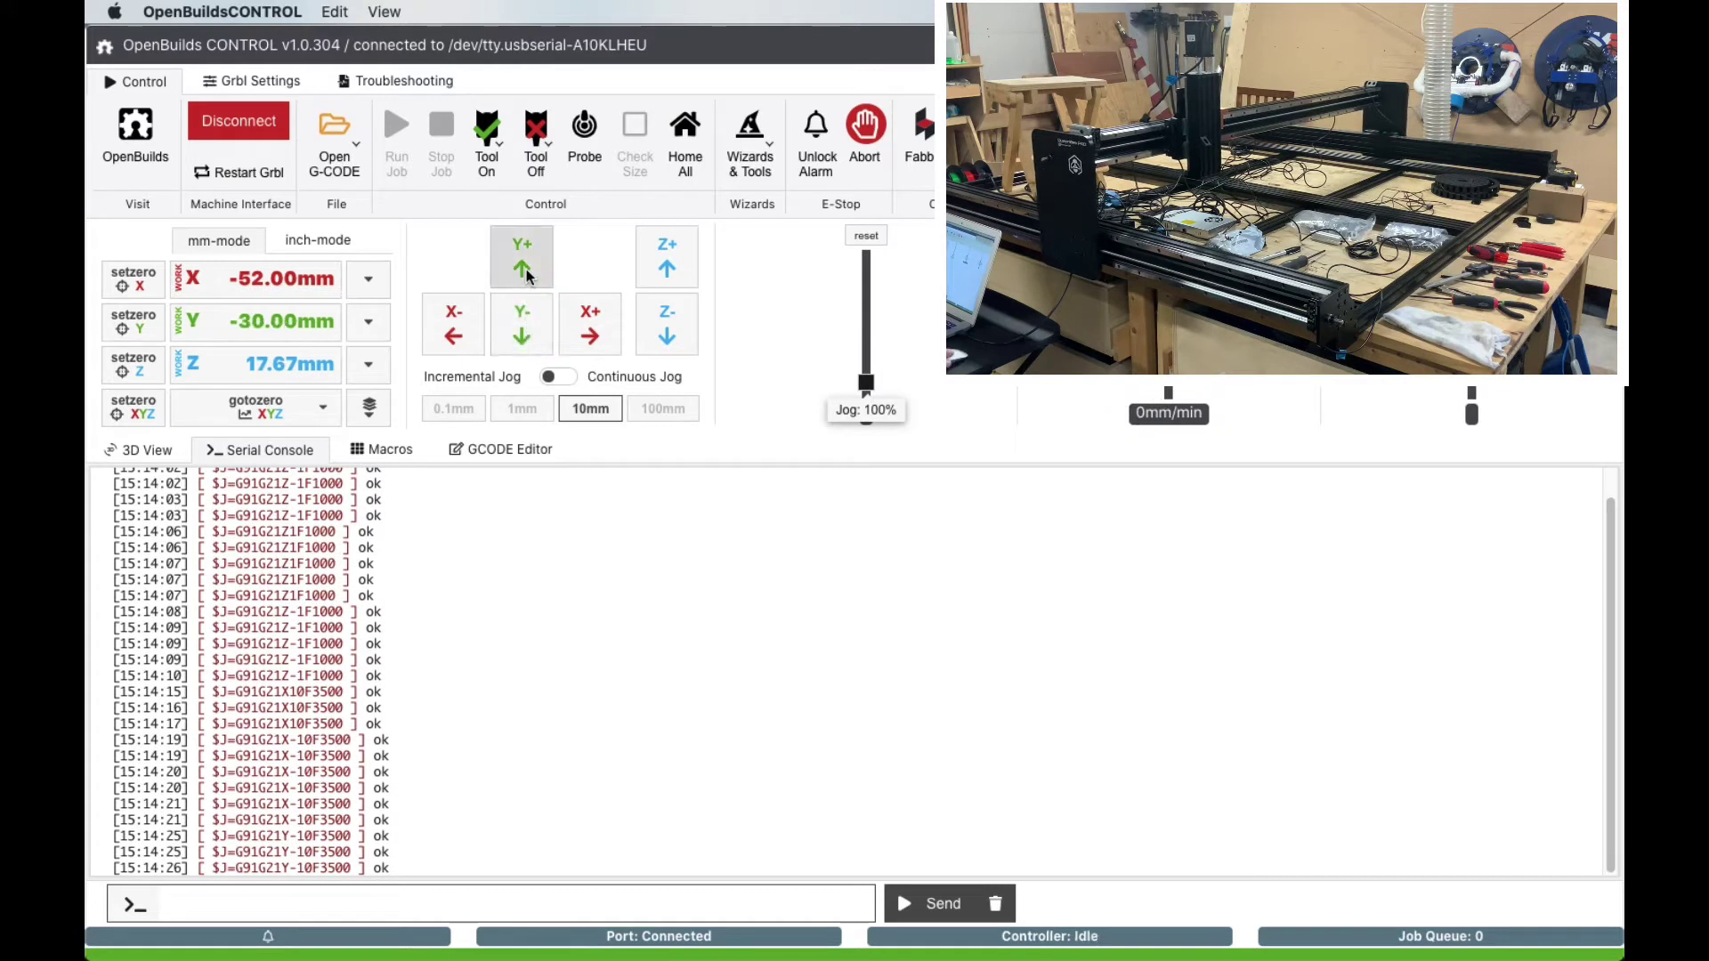
left_click(526, 269)
left_click(526, 268)
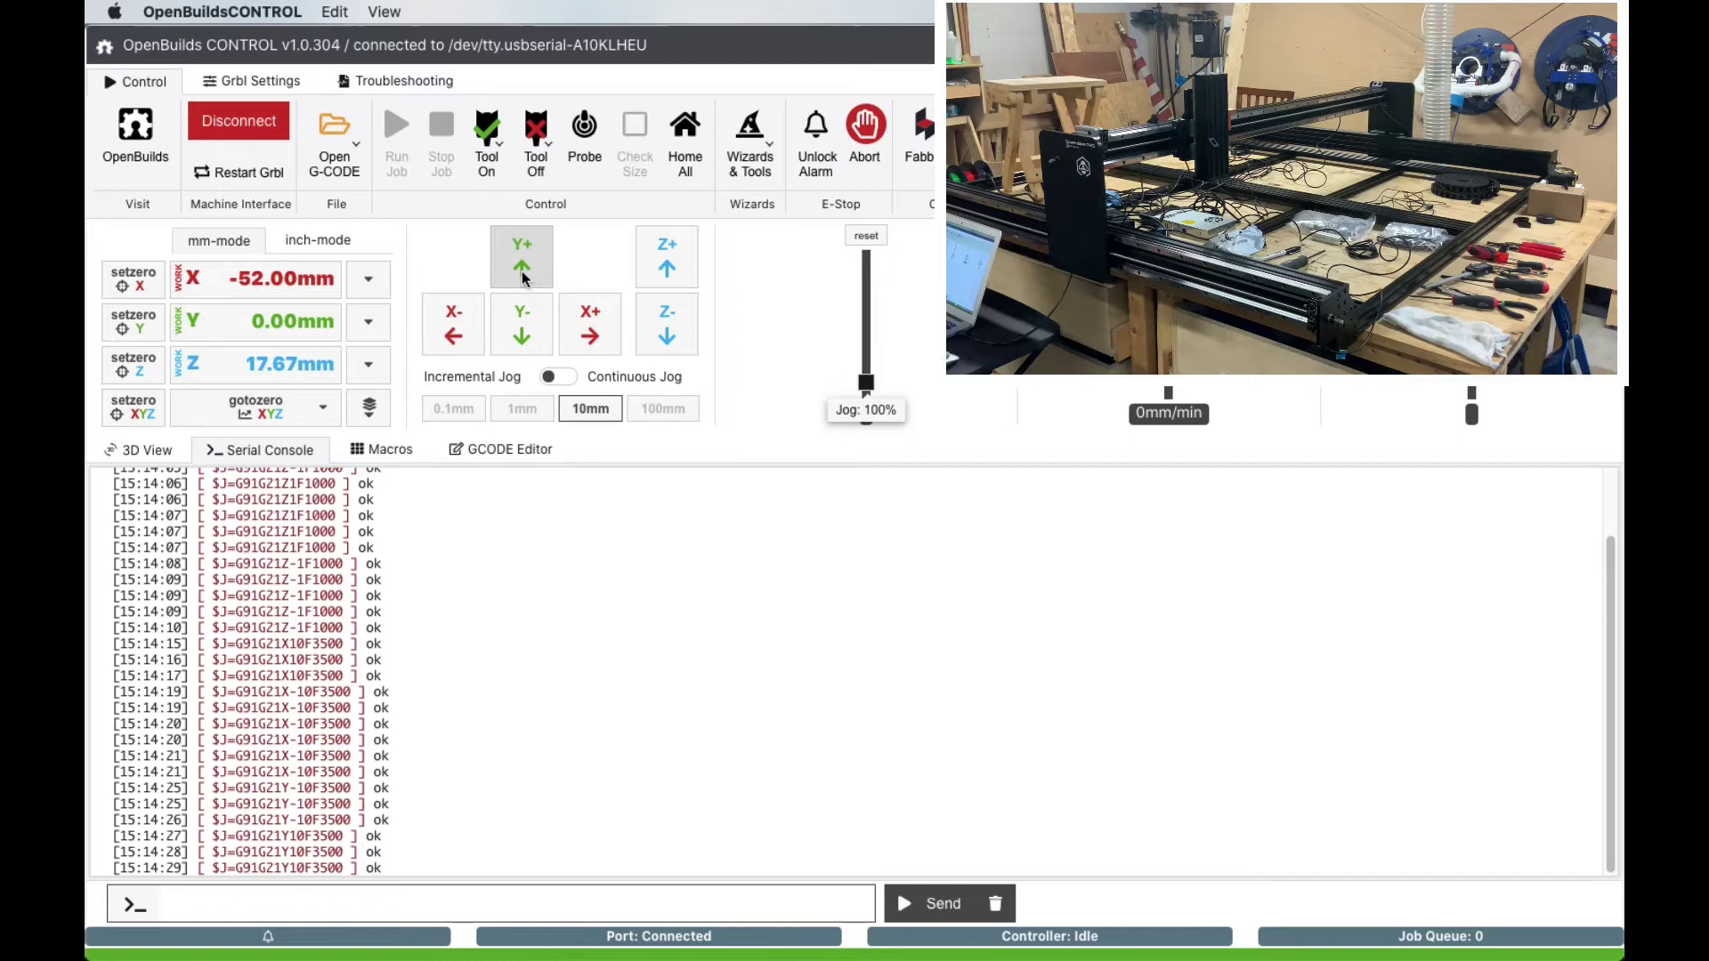
Enable Invert X and Y Direction under $3, save to firmware and reset Grbl.
left_click(276, 92)
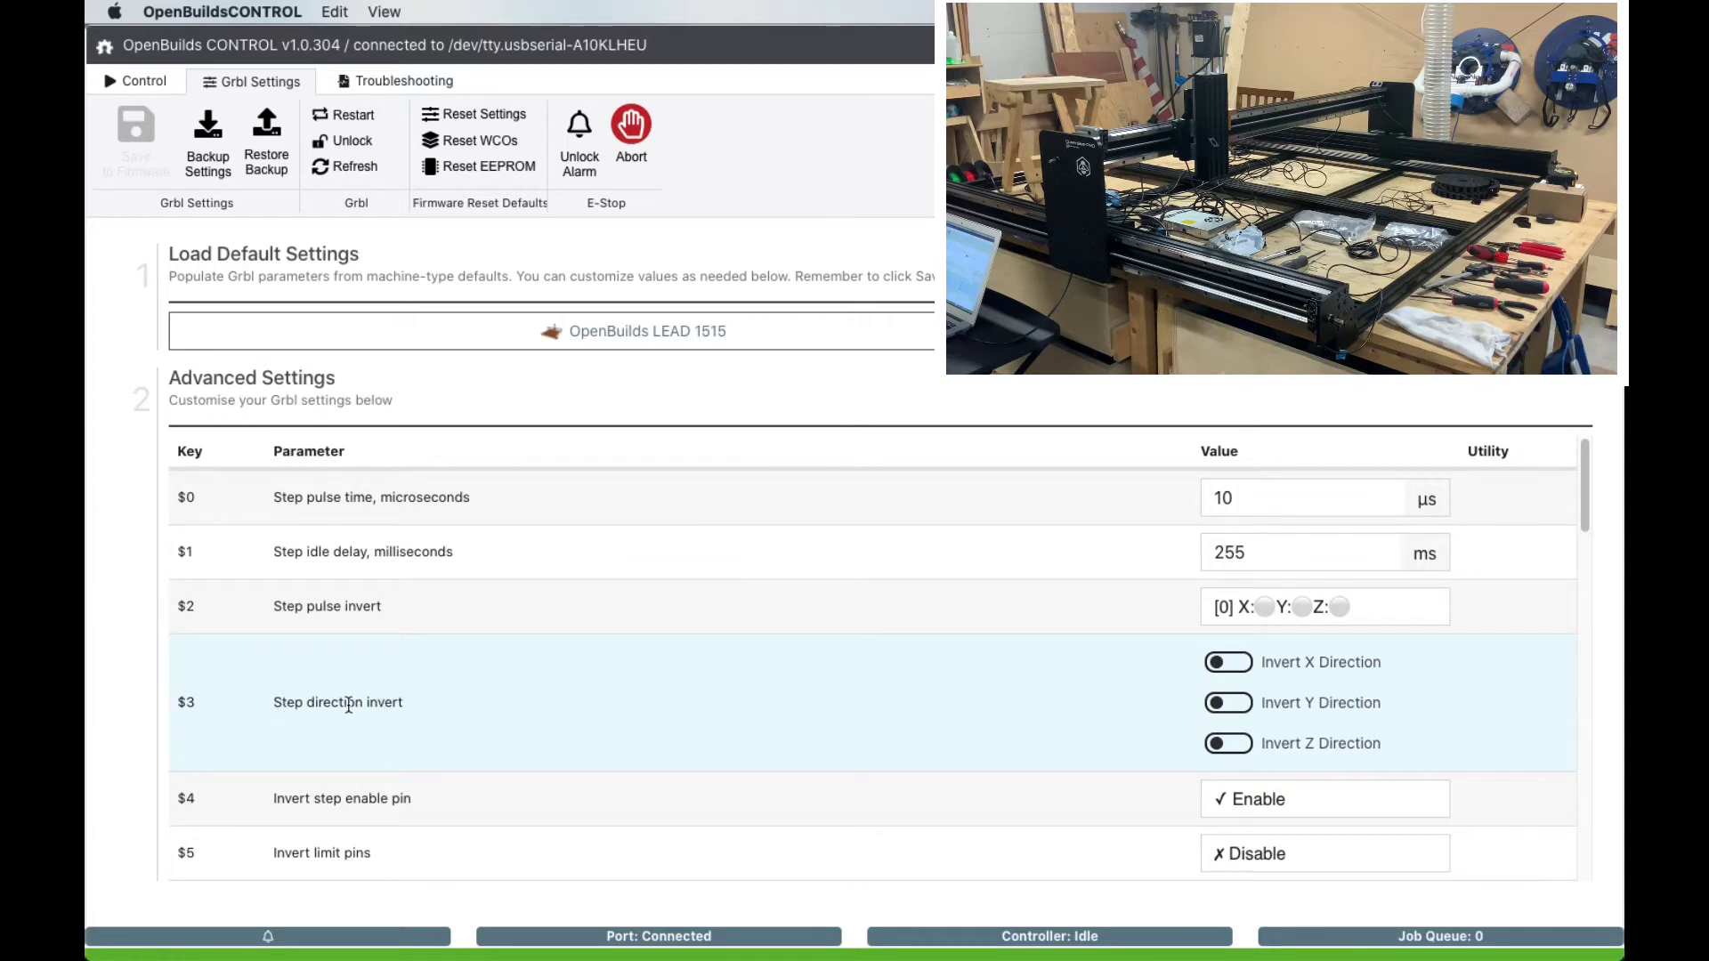
mouse_move(348, 704)
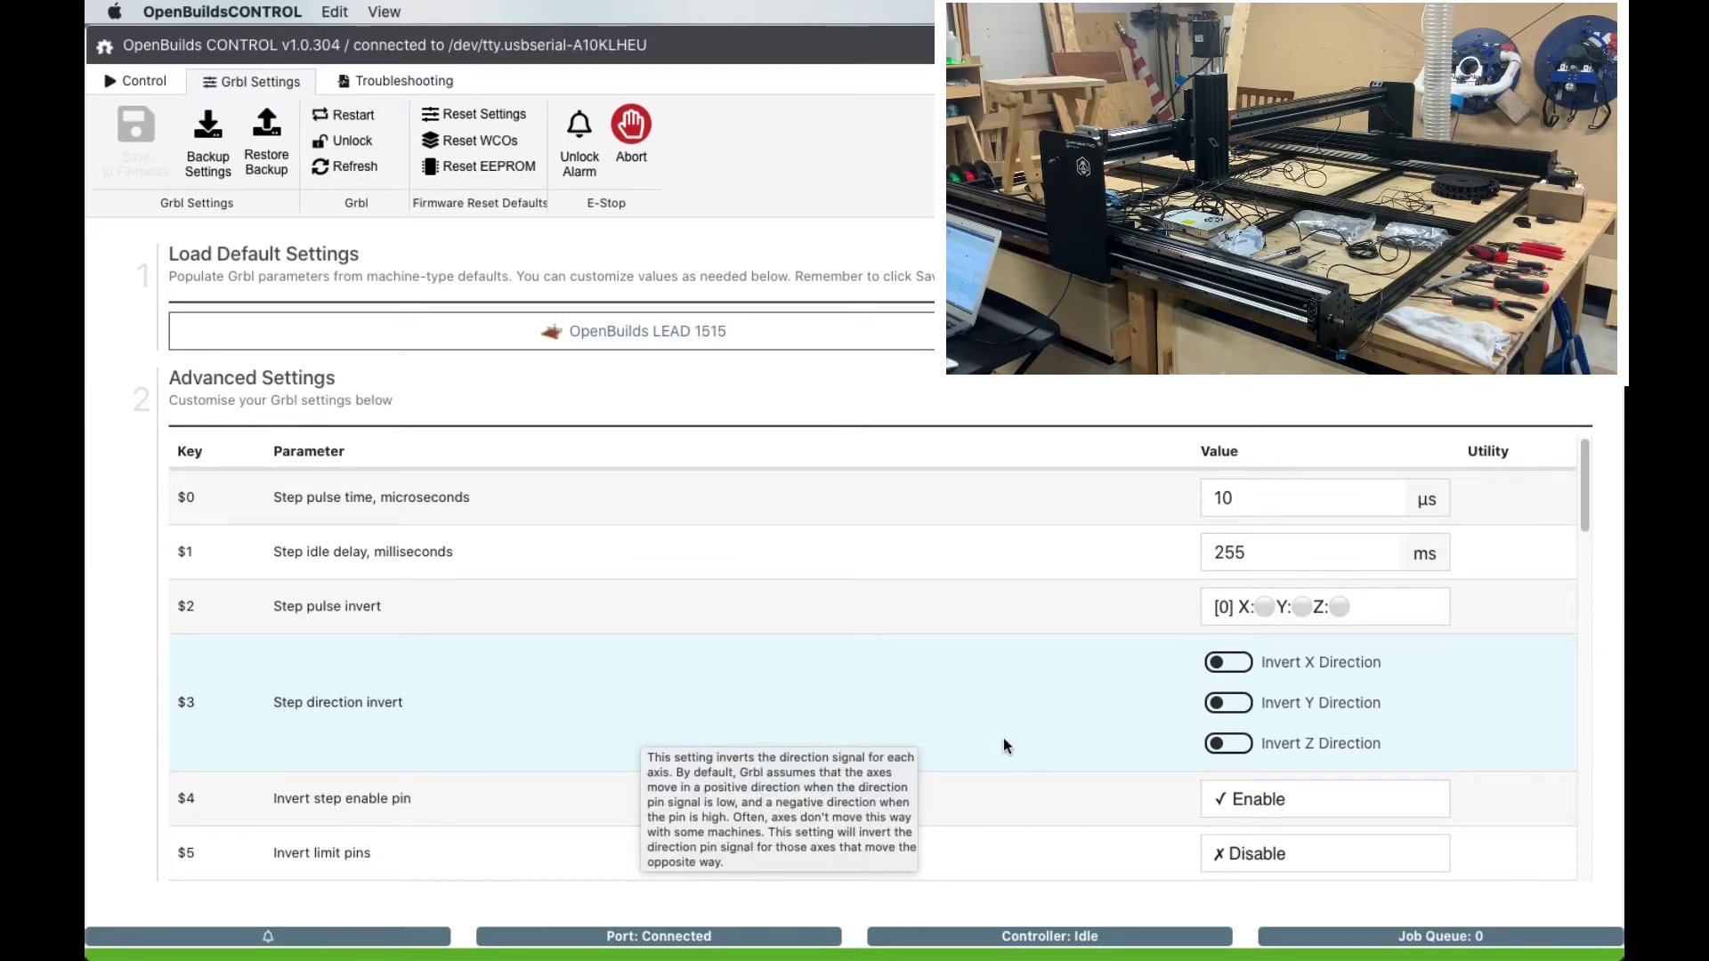
left_click(1233, 708)
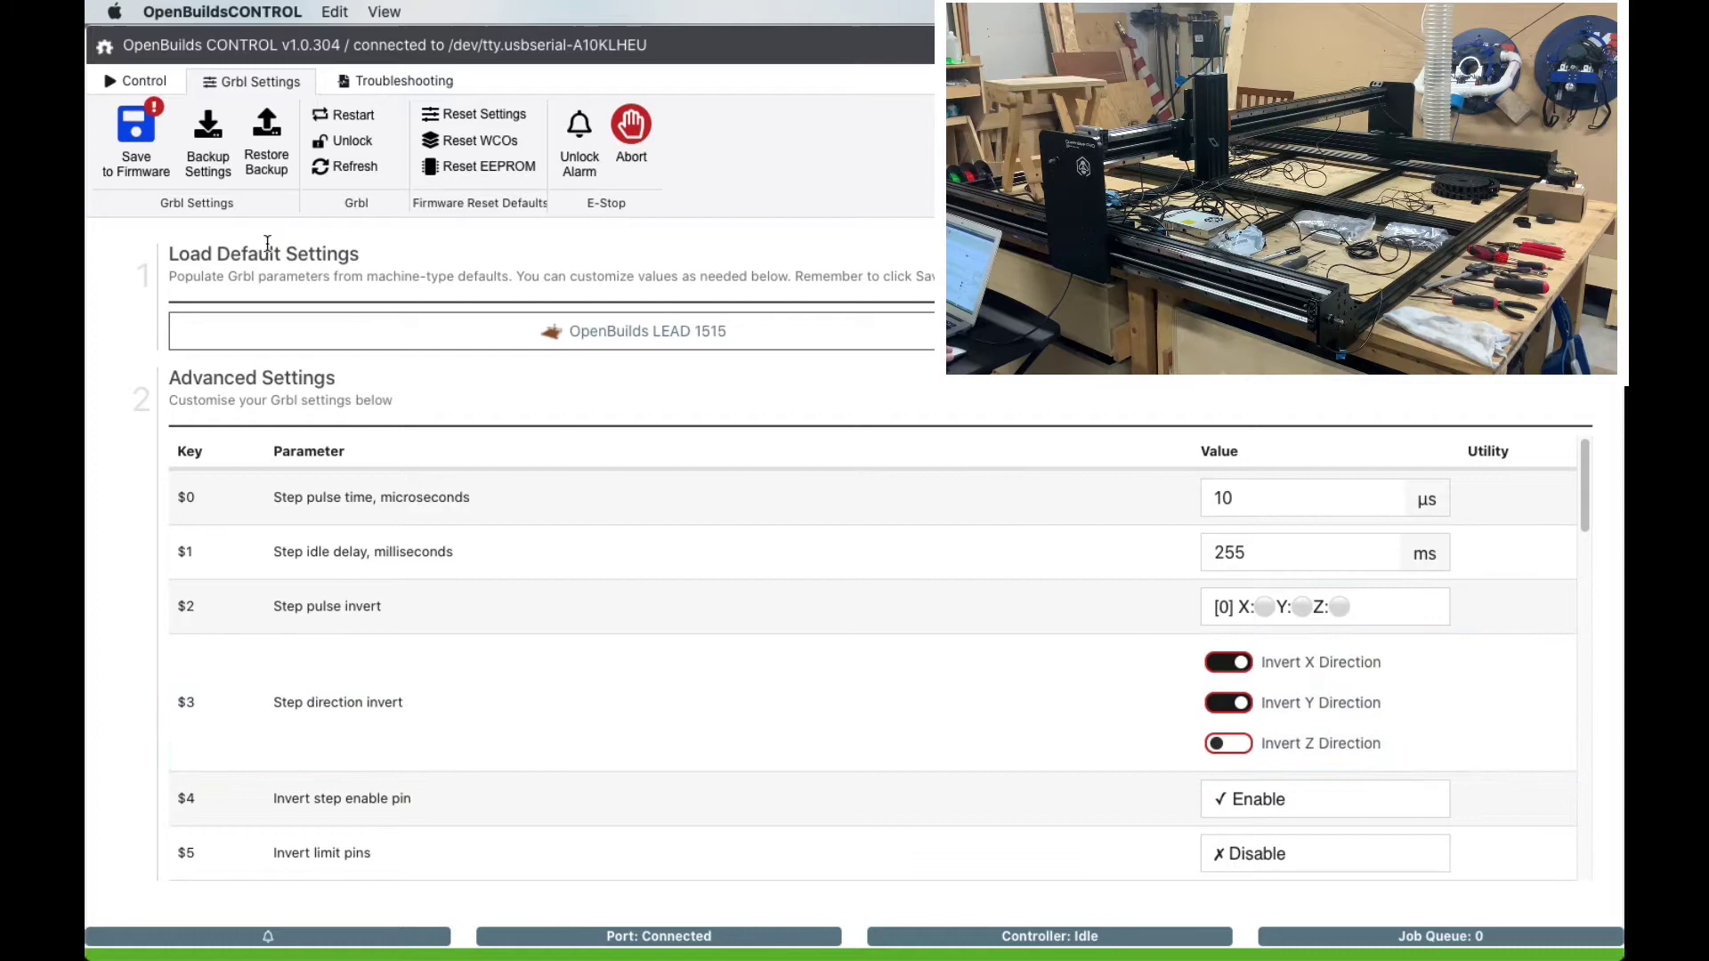
left_click(142, 141)
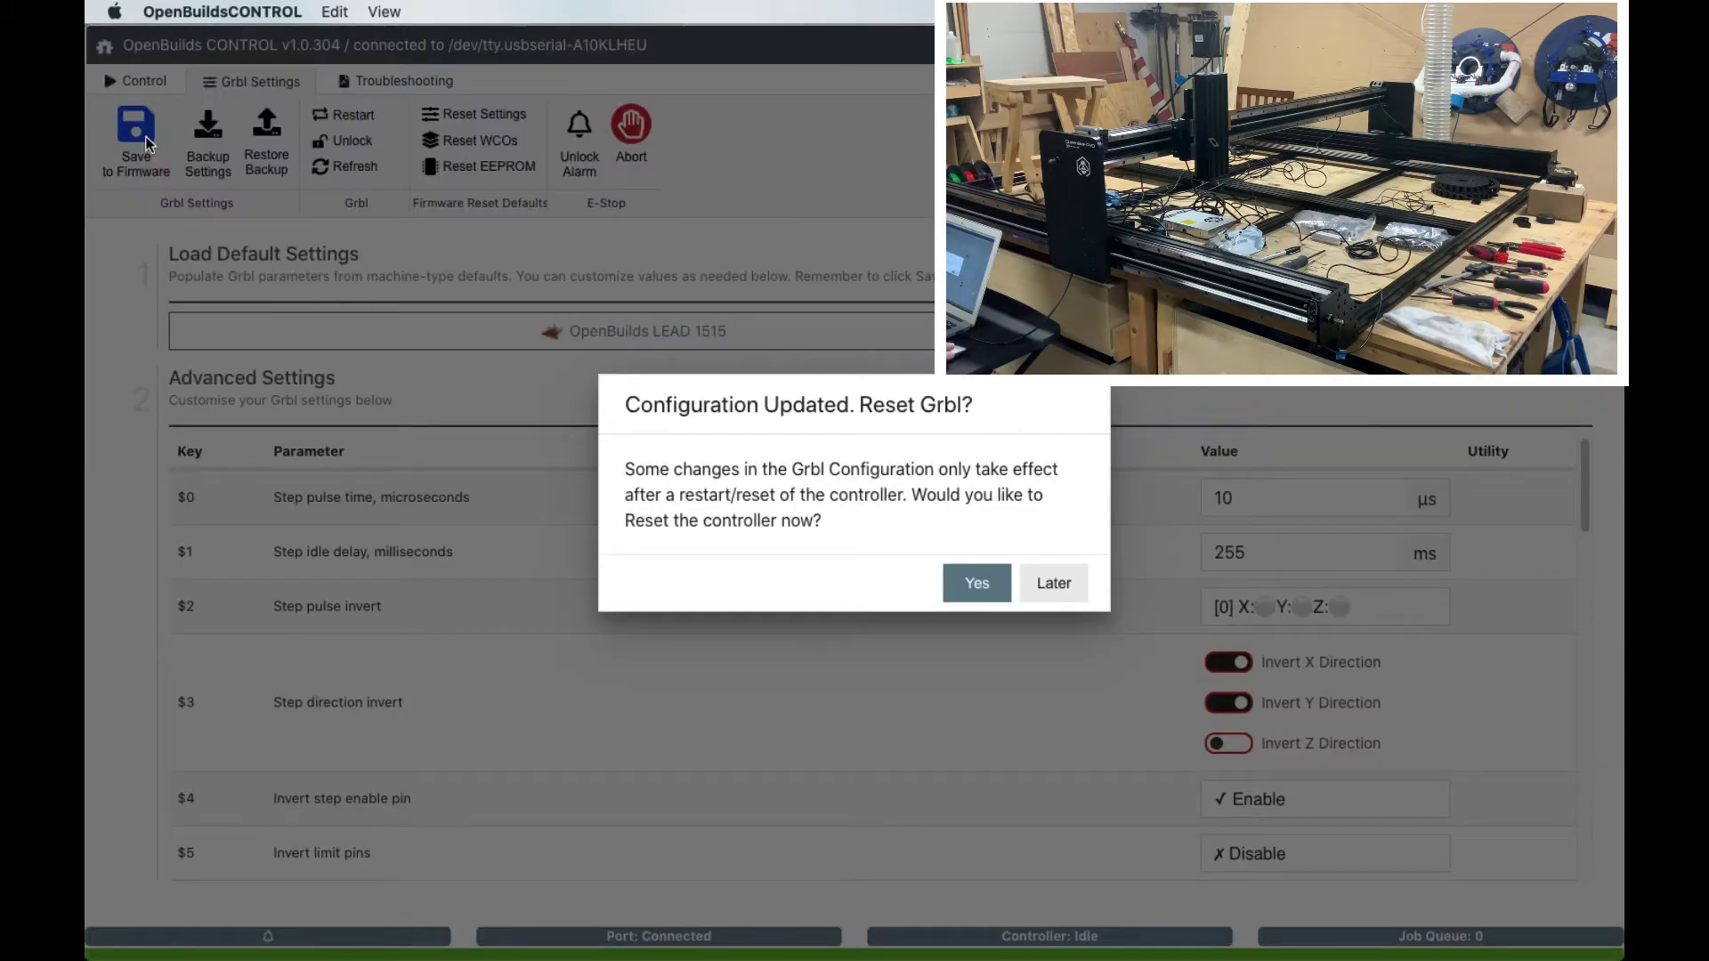
left_click(980, 587)
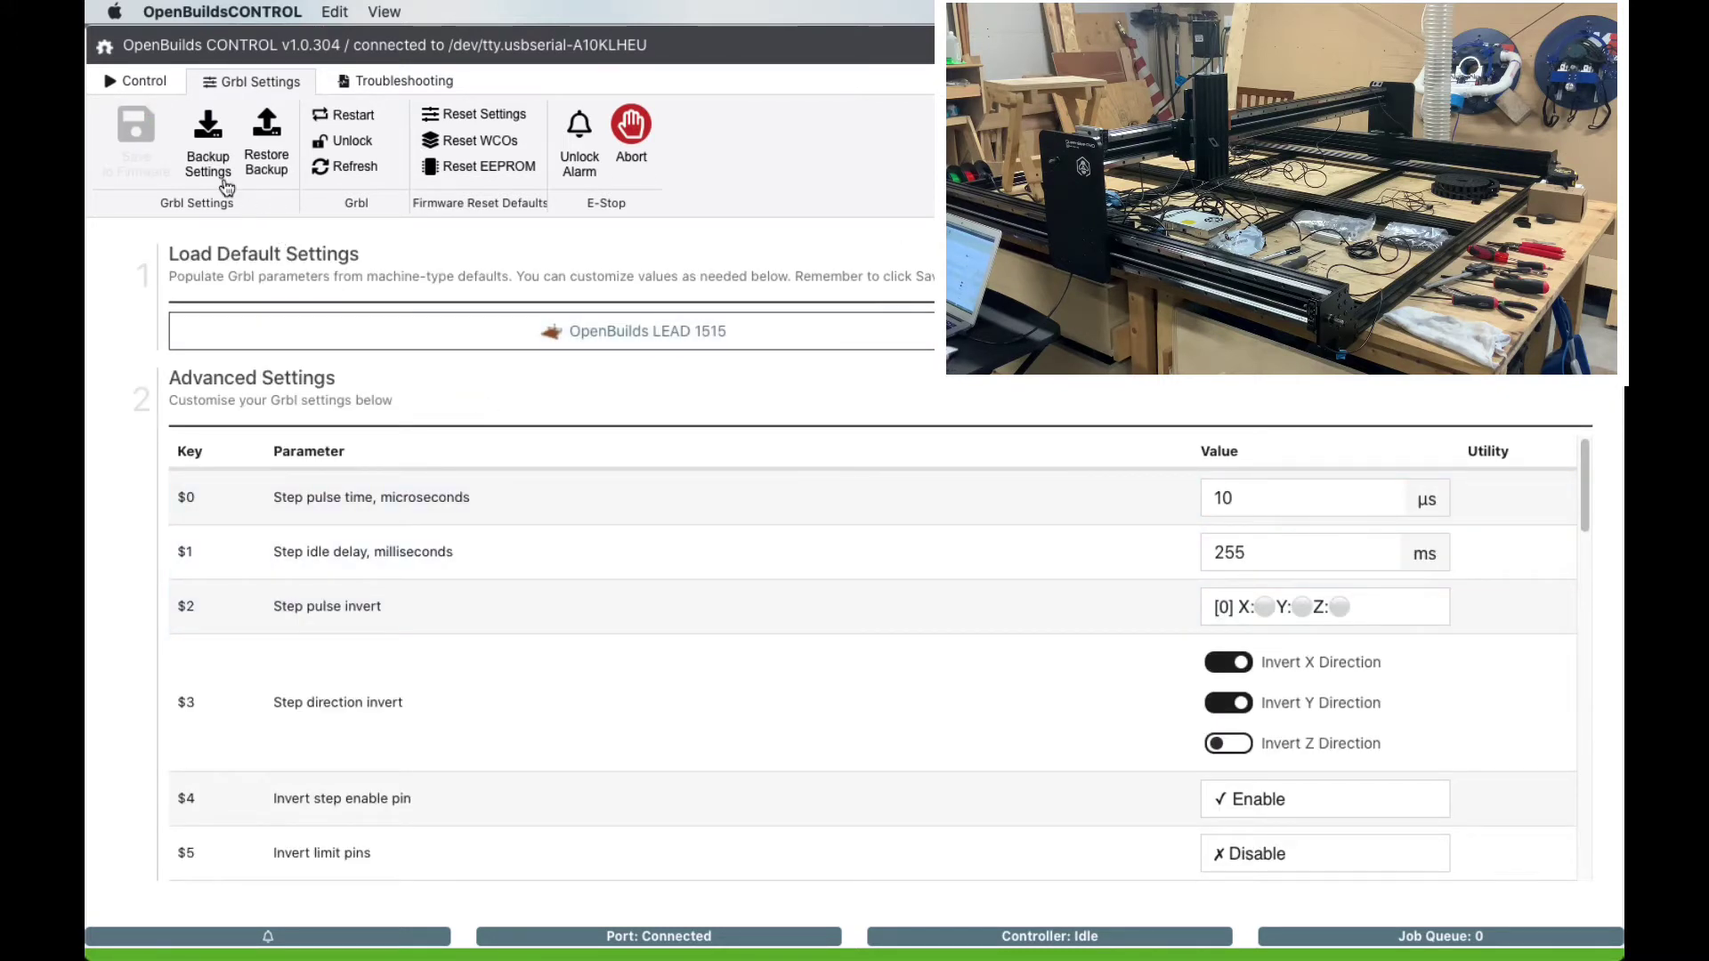
On the Control tab, jog X +40 mm then −30 mm to verify the inverted direction.
left_click(147, 86)
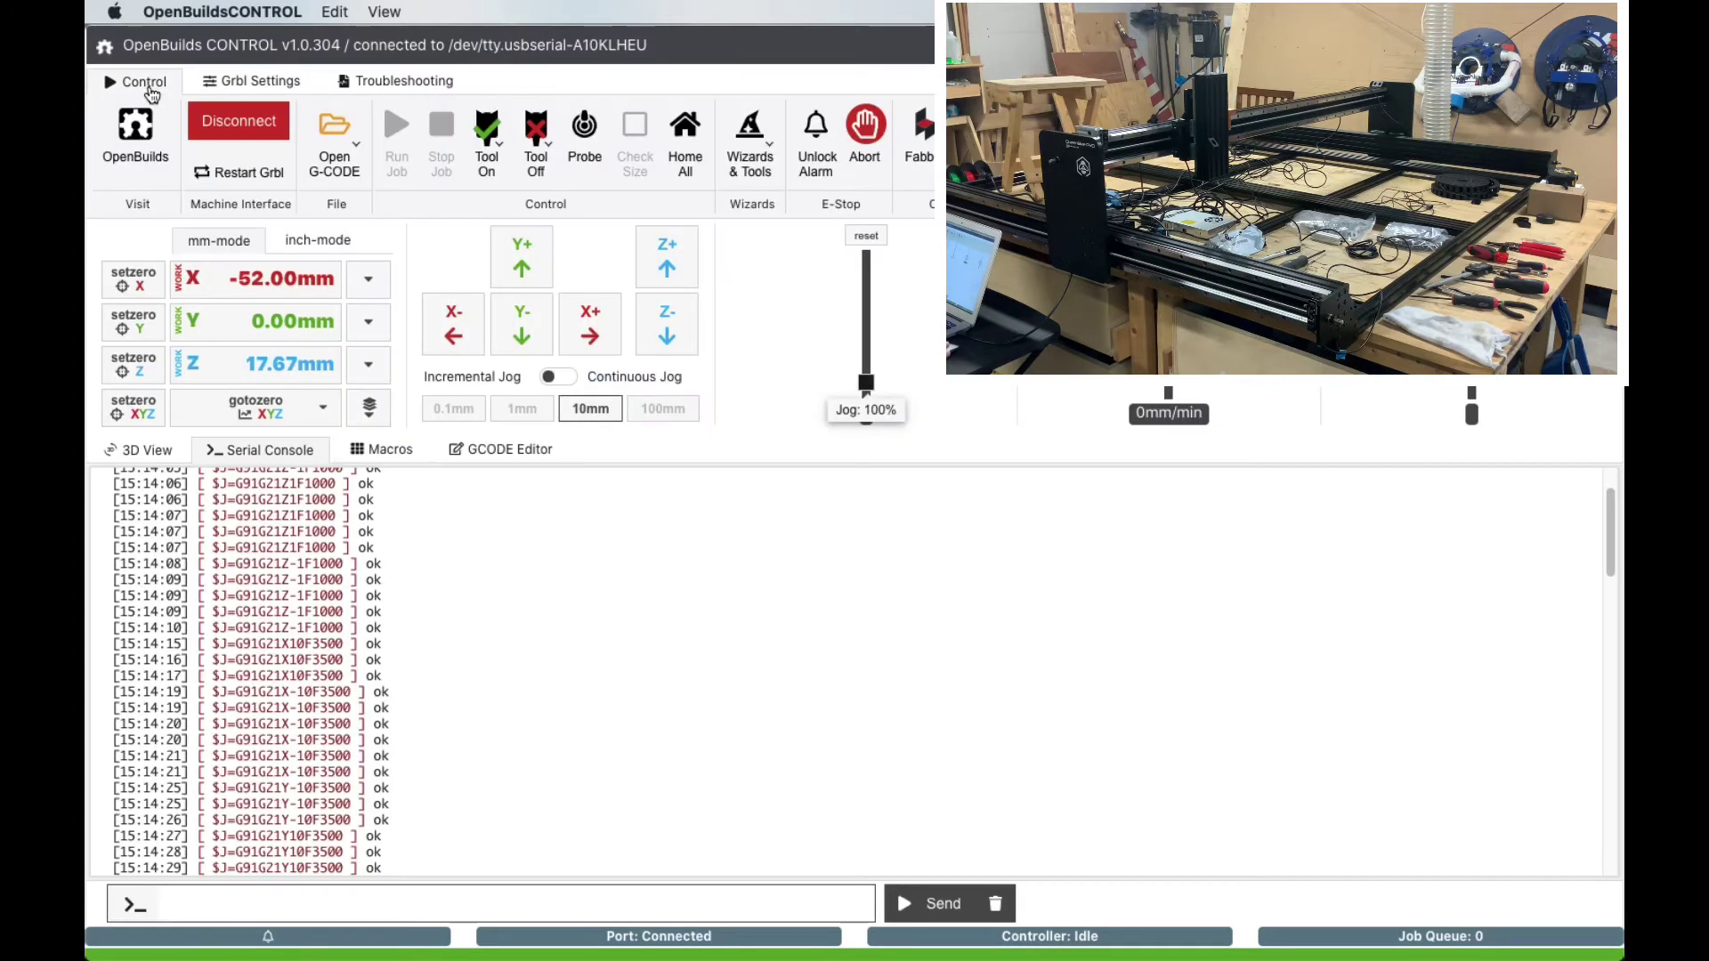
left_click(594, 335)
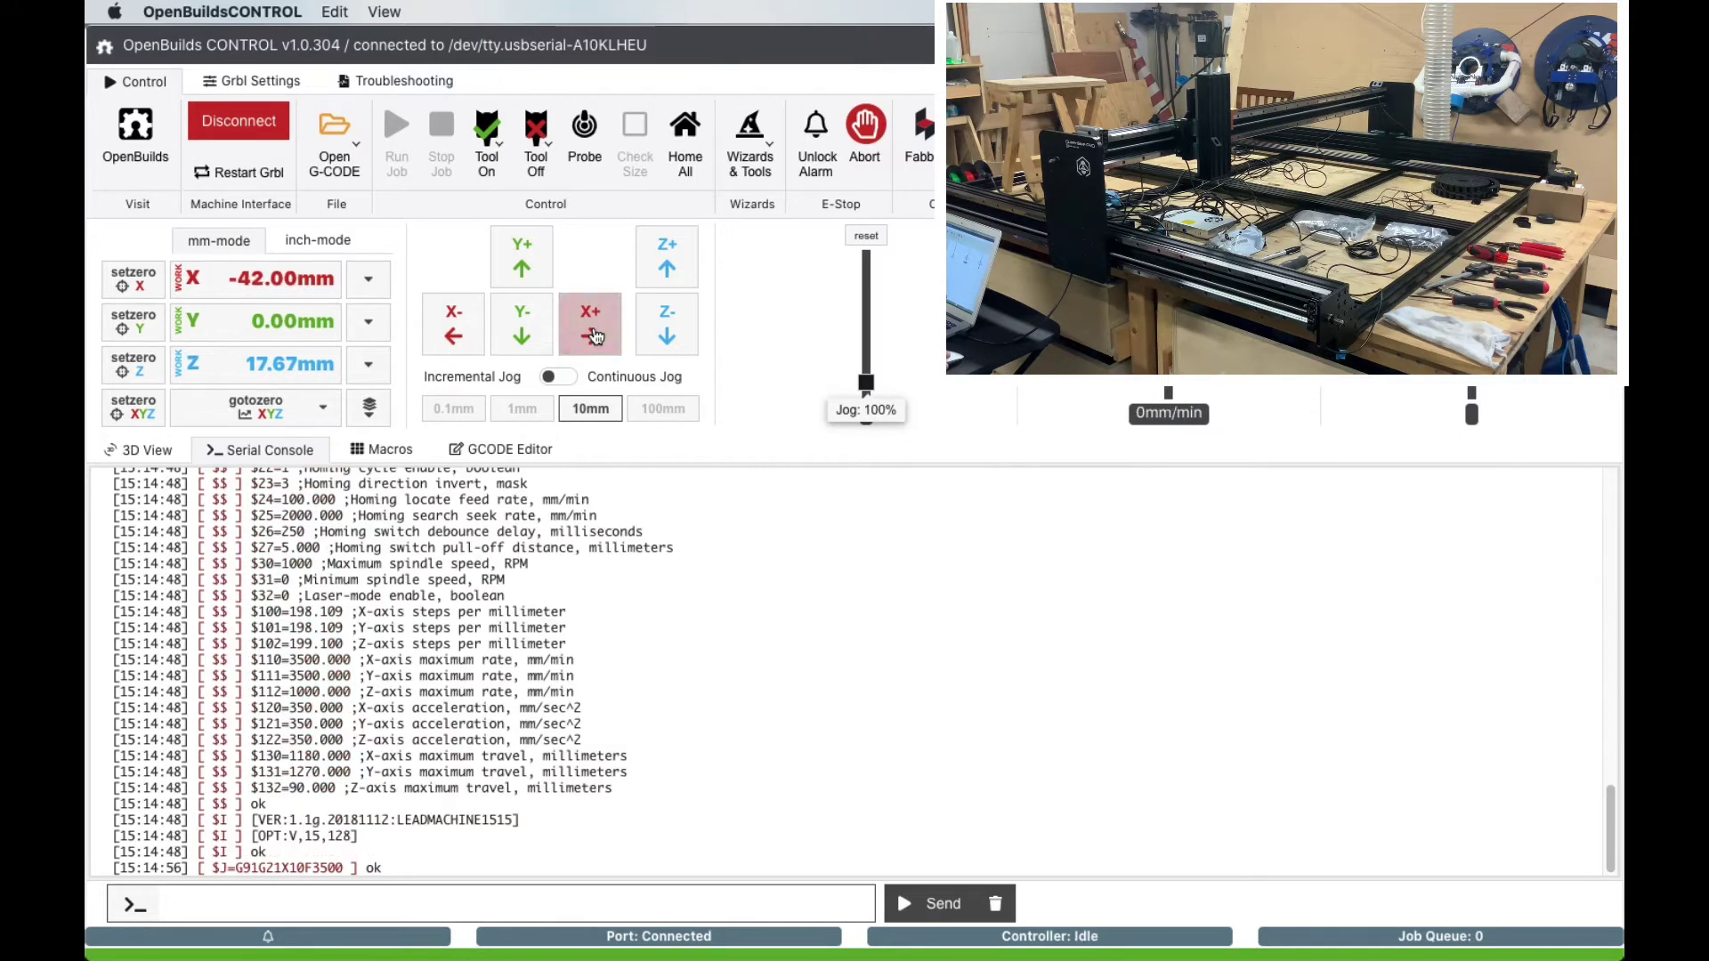
left_click(593, 335)
left_click(593, 335)
left_click(593, 335)
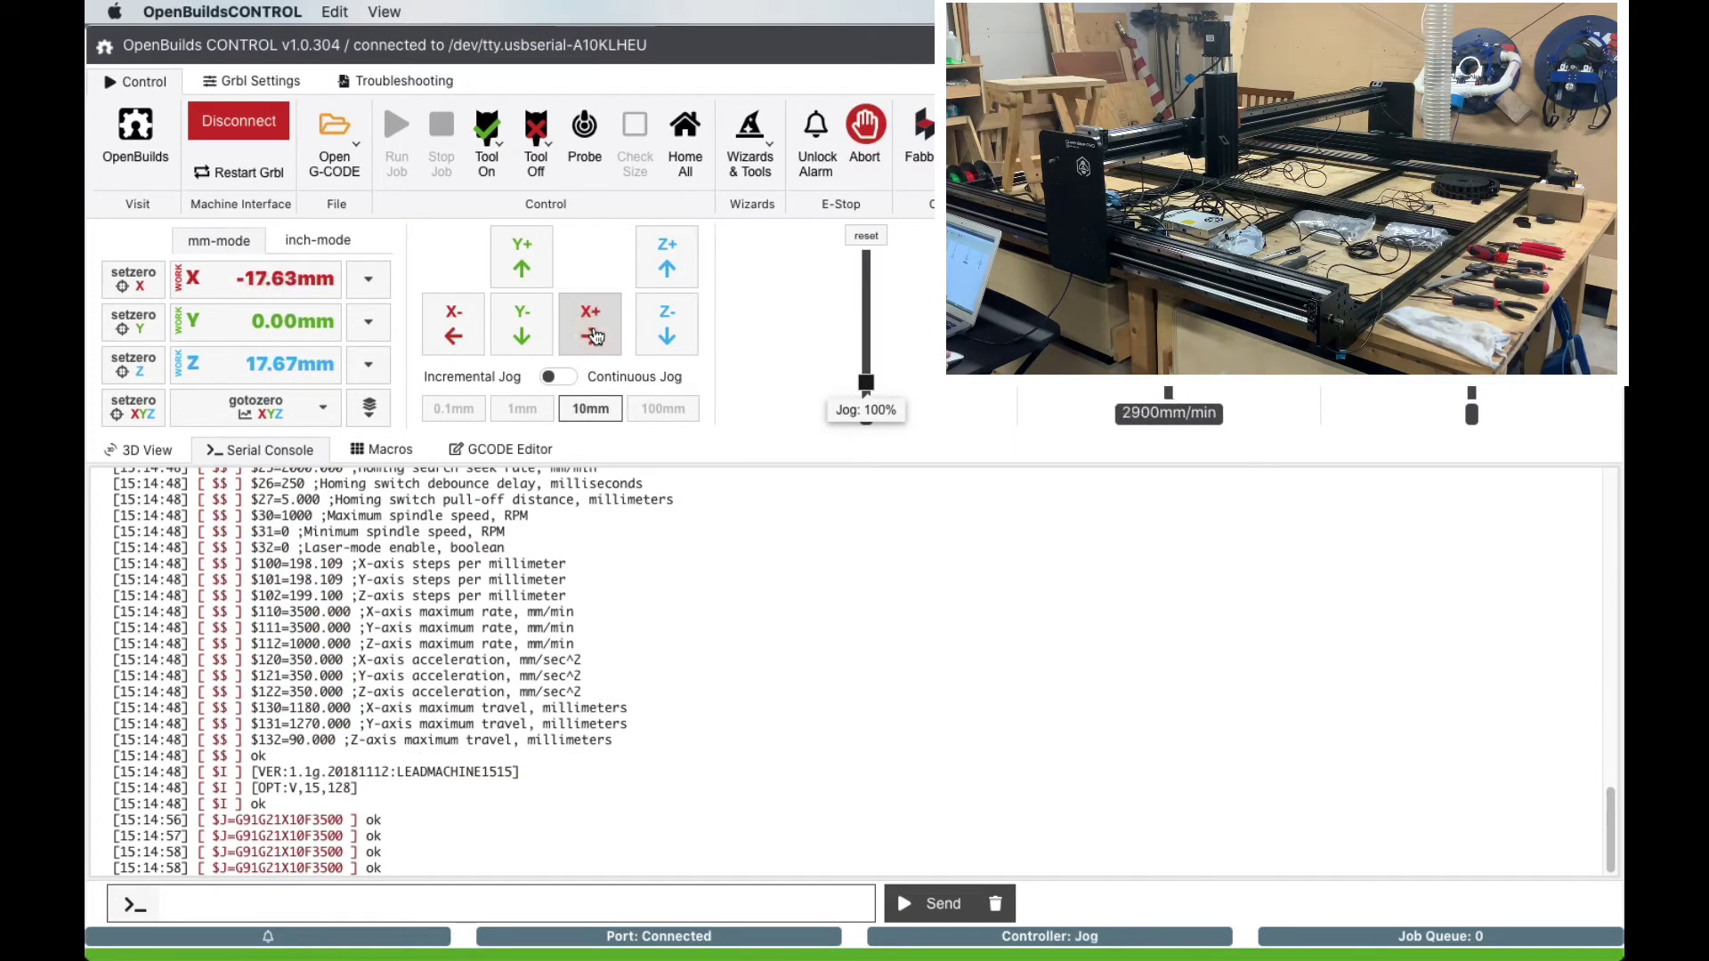
left_click(464, 332)
left_click(463, 332)
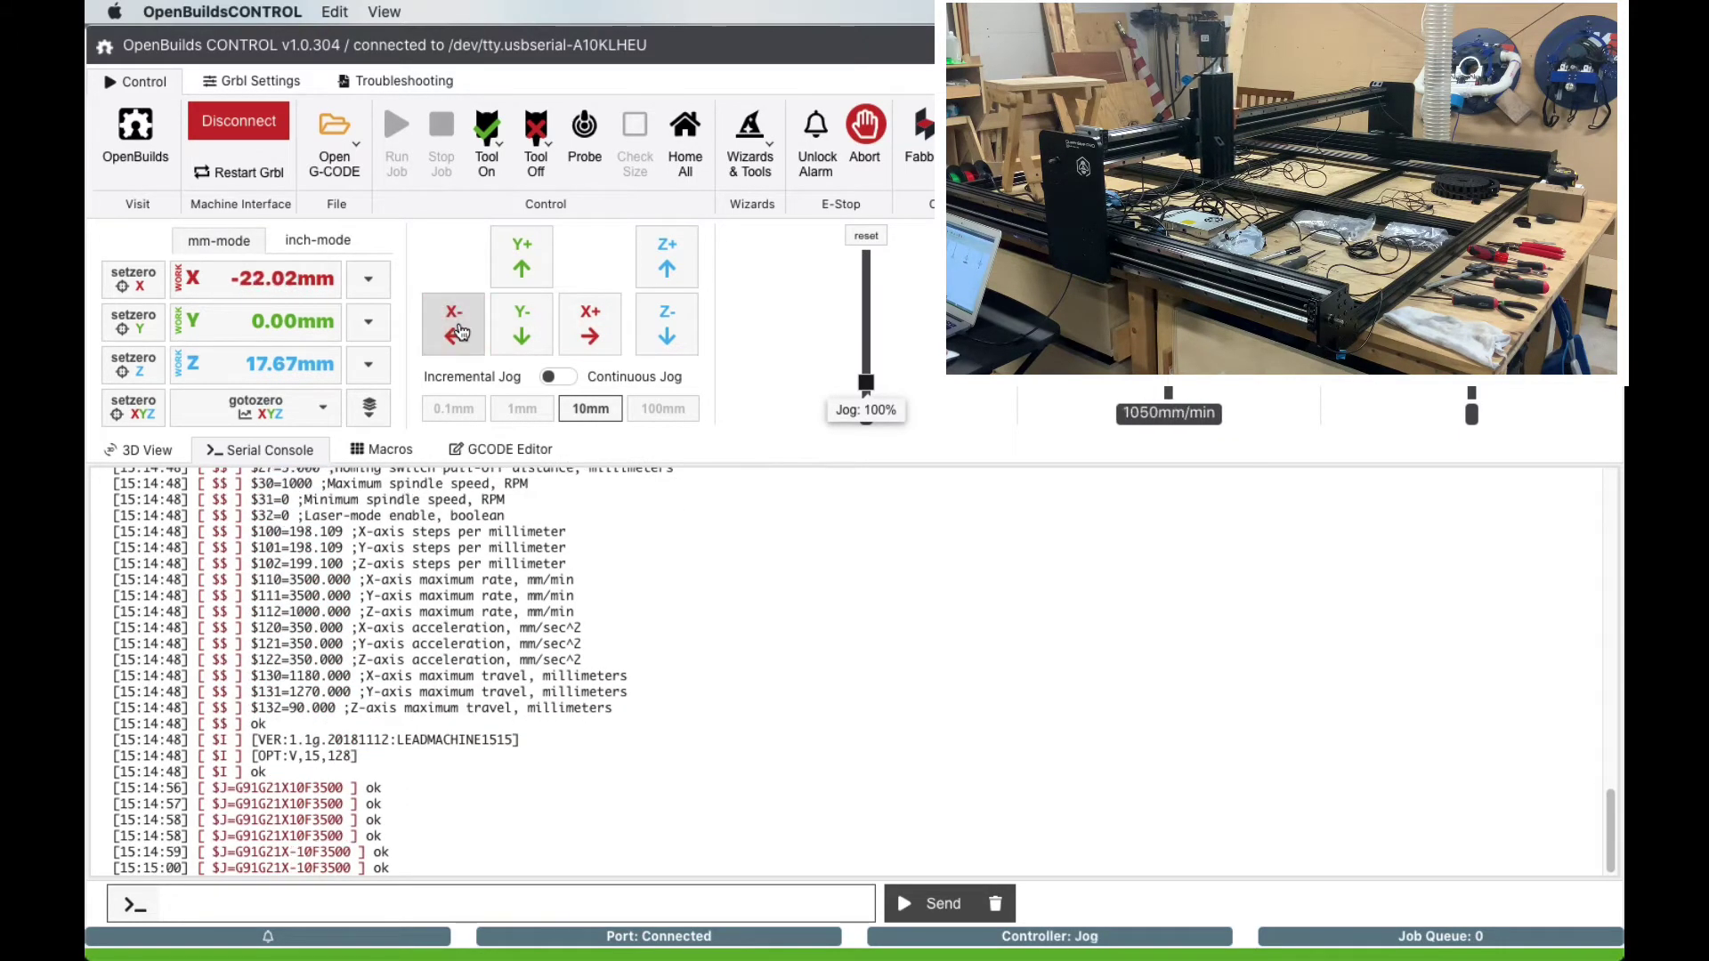
left_click(461, 333)
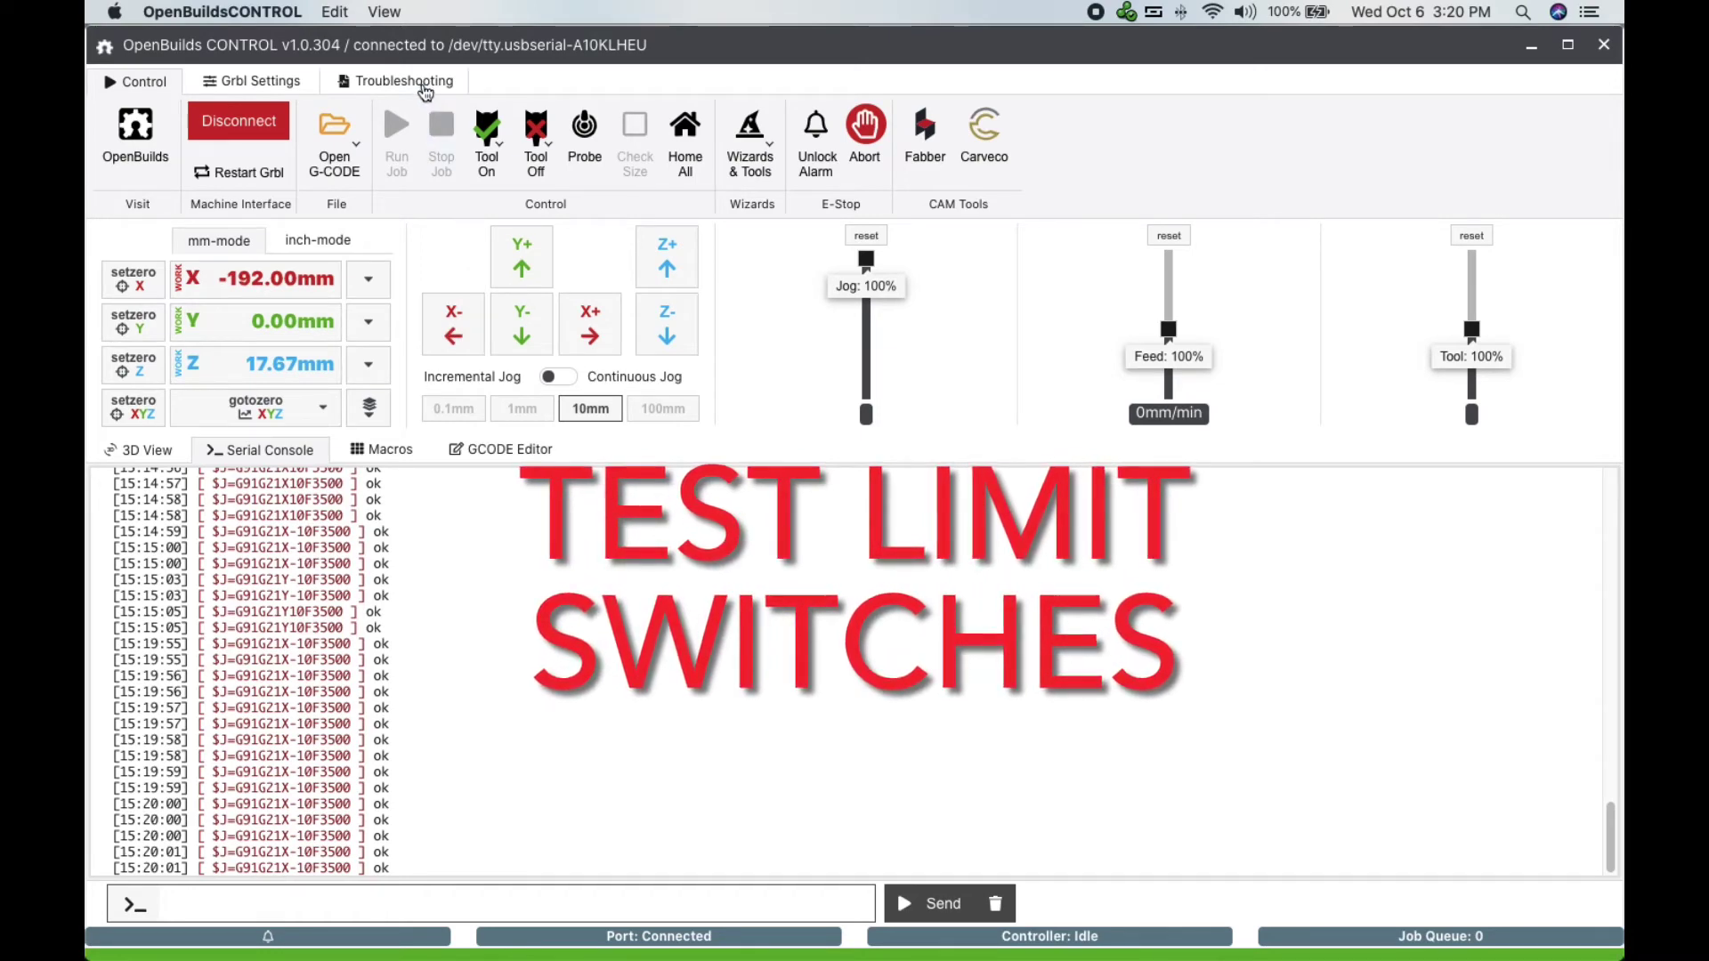
Check endstop status in Troubleshooting and dismiss the hard-limit alarm.
left_click(425, 86)
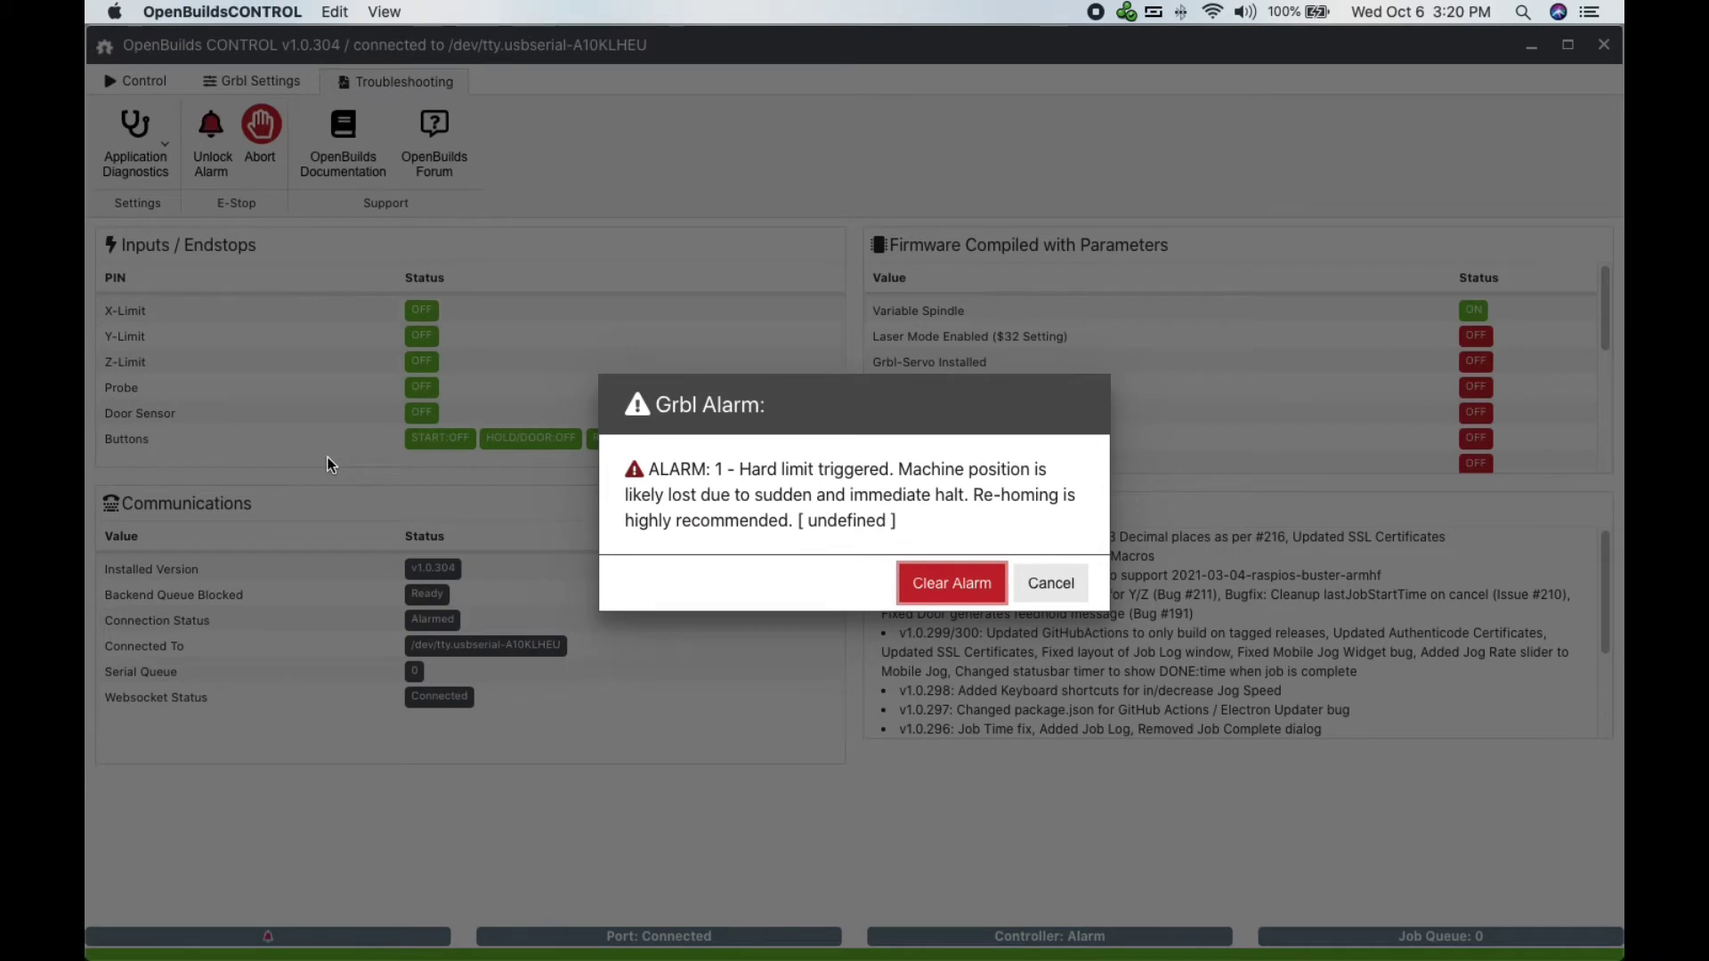
key("Escape")
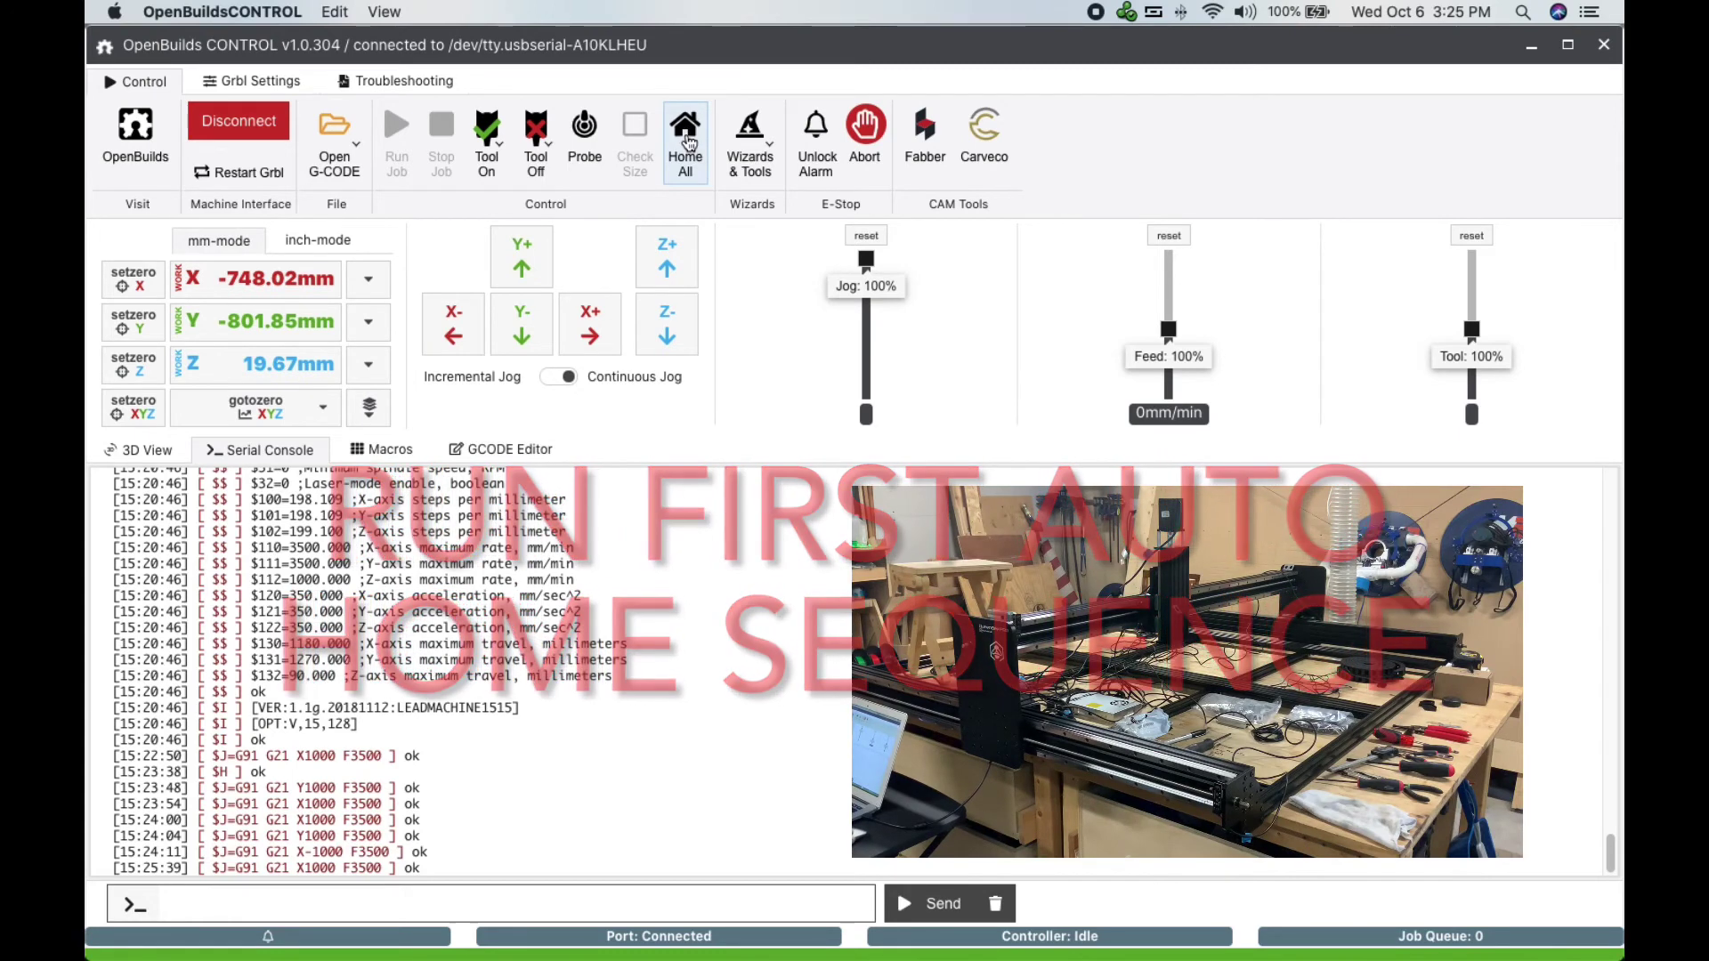
Run Home All to start the homing cycle on every axis.
left_click(690, 143)
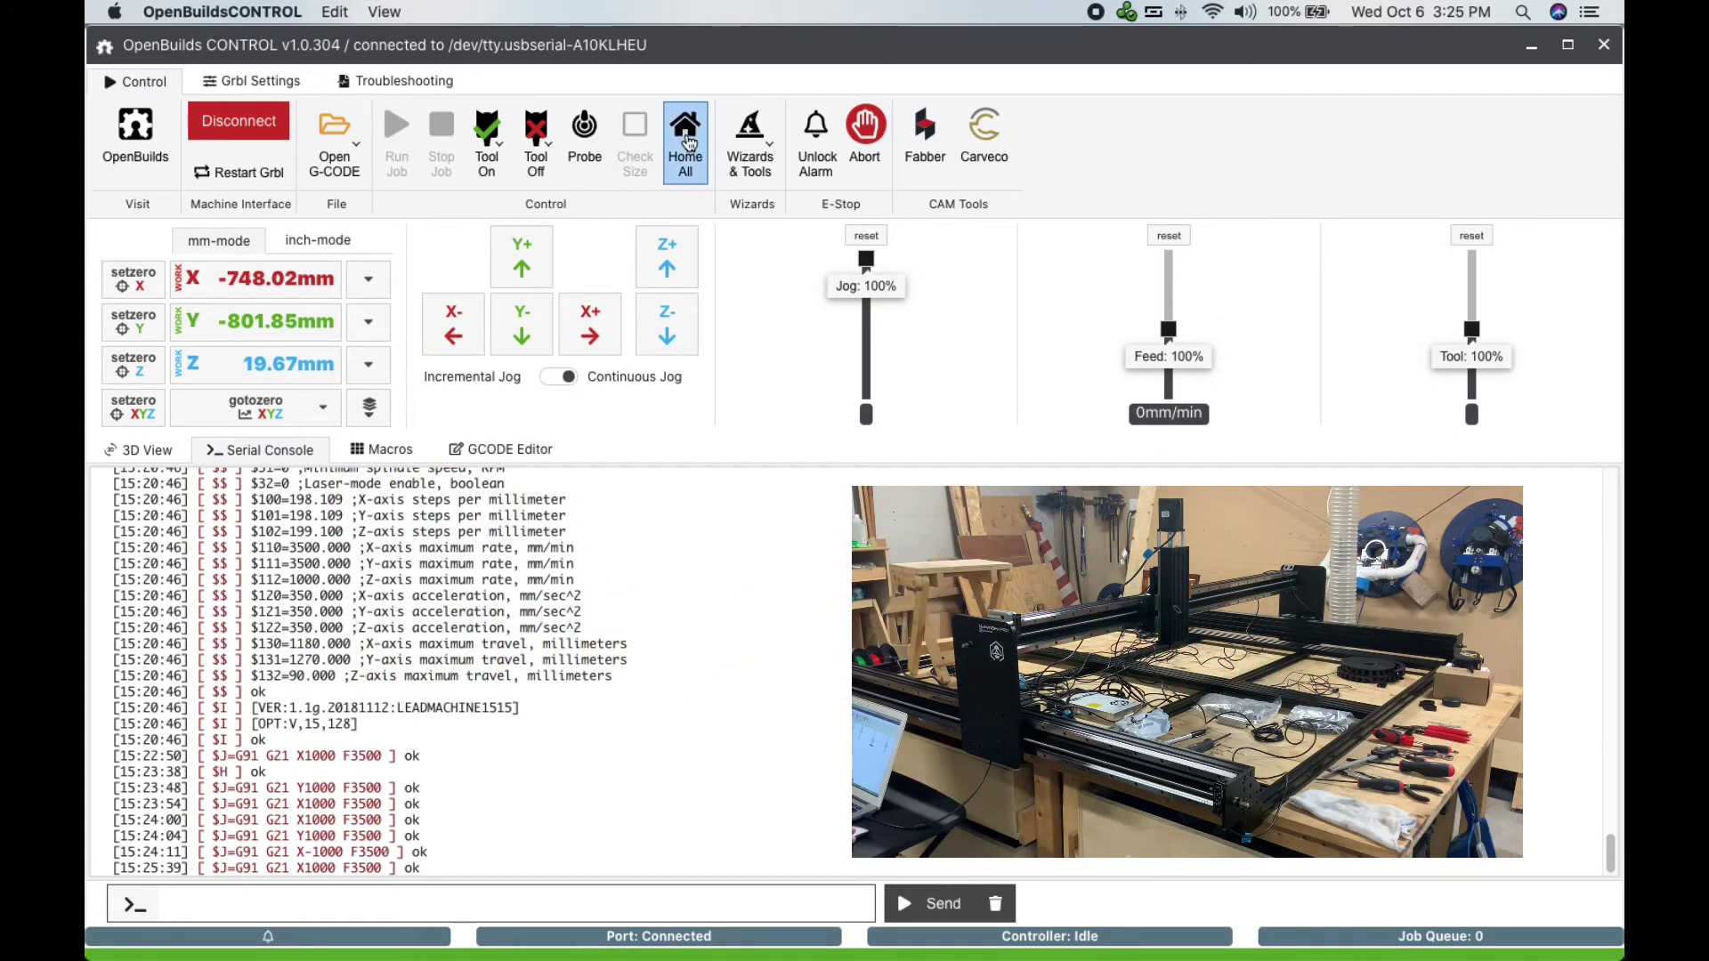